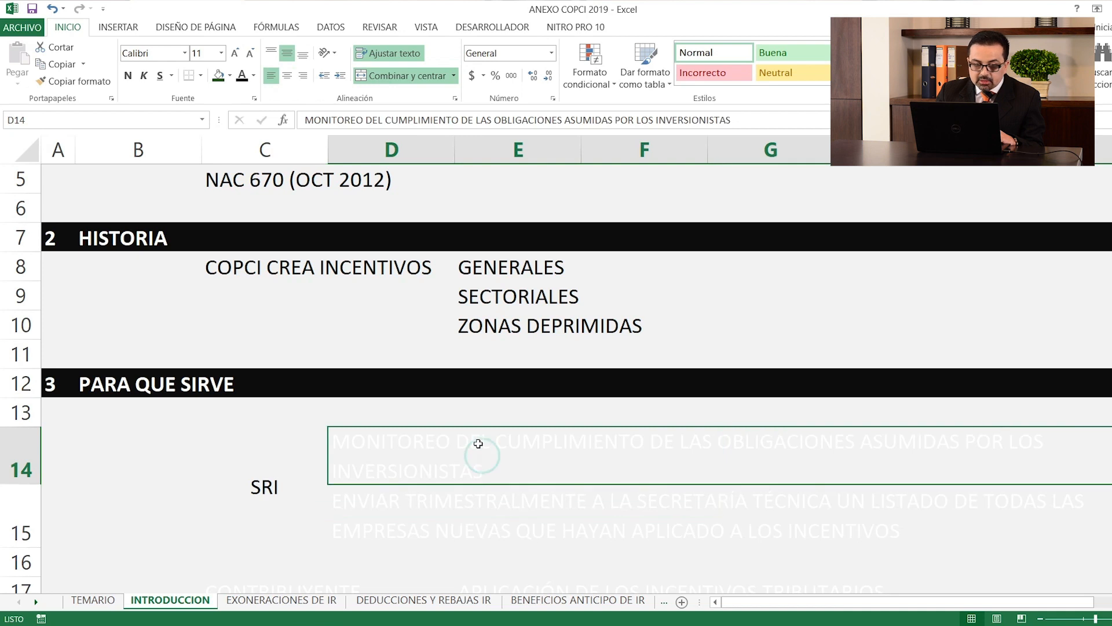
# Change the font colour of the two SRI statements in D14 and D15 from white to black.
pyautogui.click(242, 76)
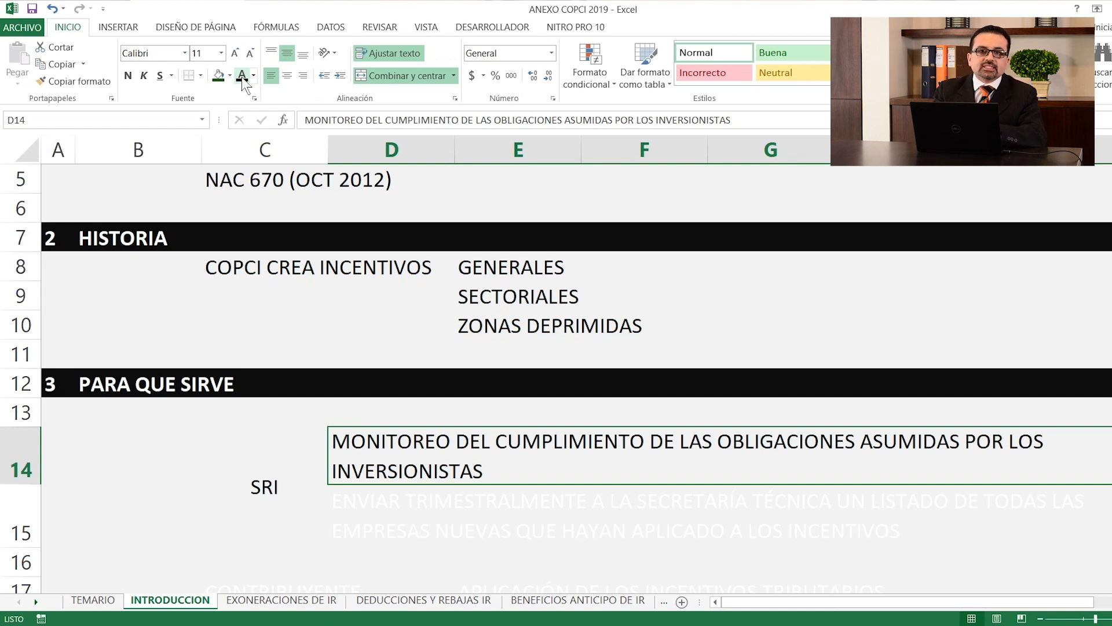
pyautogui.press('Down')
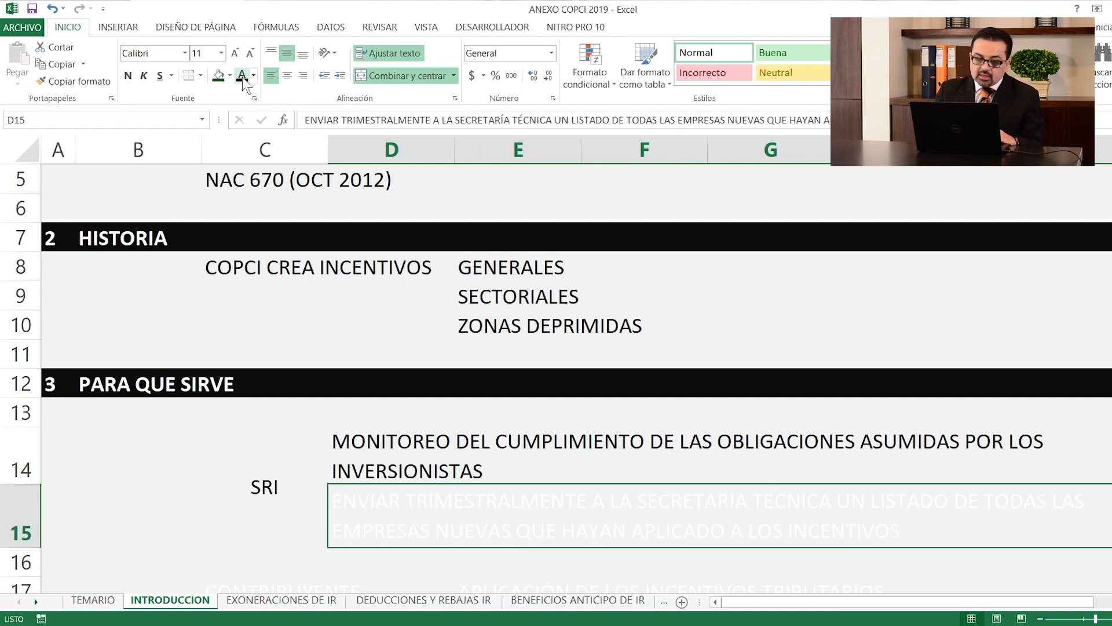
pyautogui.click(242, 77)
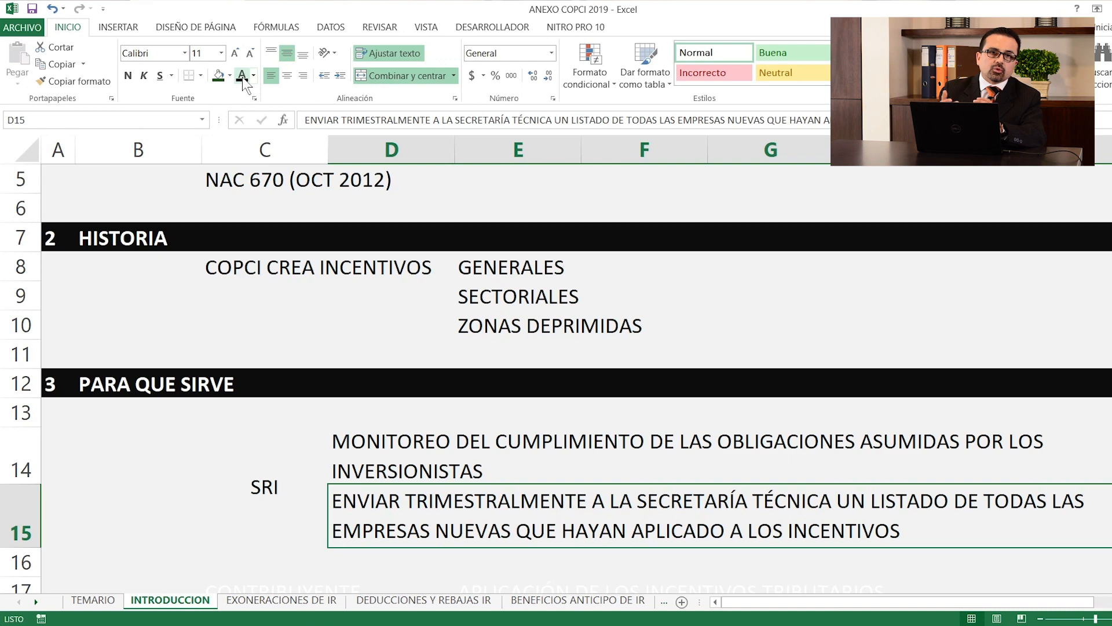
# Switch to the PowerPoint presentation and advance to slide 5, UTILIDAD CONTRIBUYENTE.
pyautogui.hotkey('alt', 'Tab')
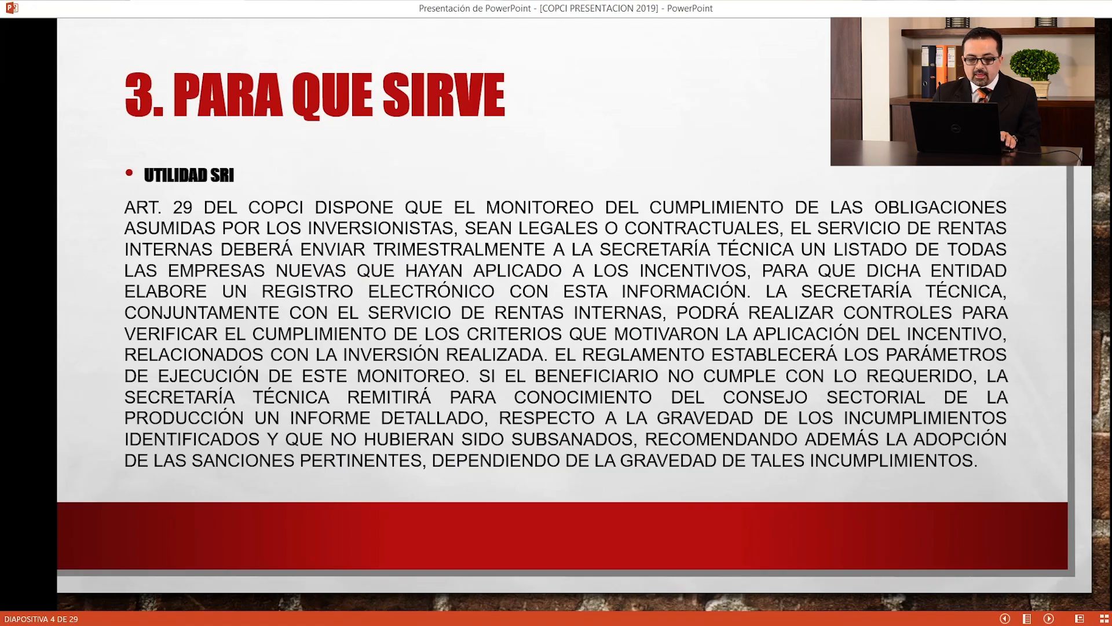
pyautogui.press('Right')
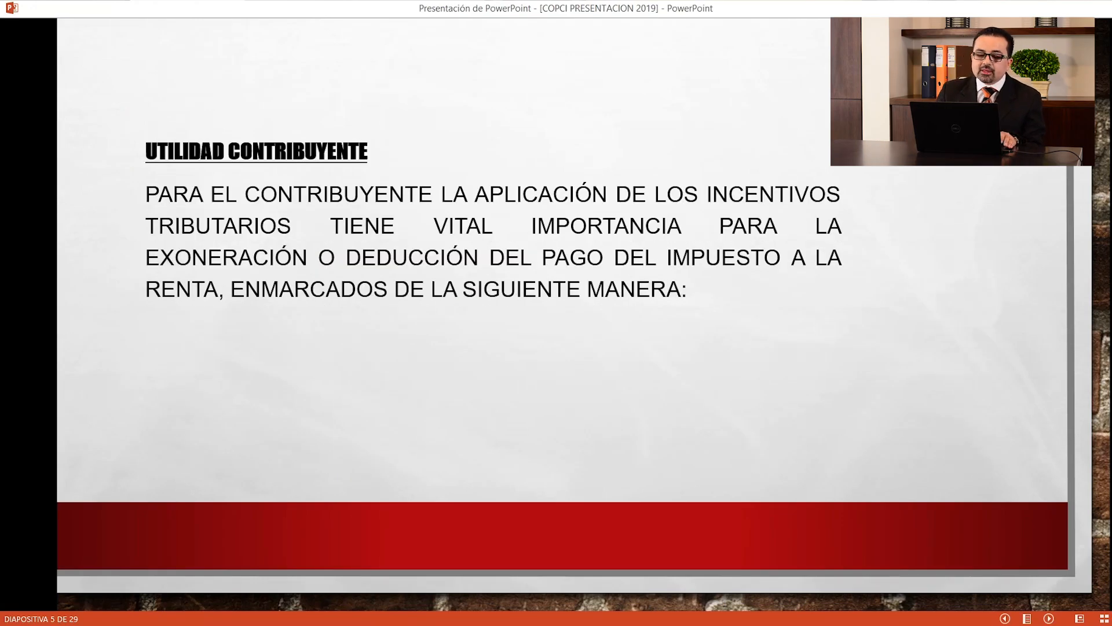
# Return to the Excel workbook and set the CONTRIBUYENTE and APLICACIÓN DE LOS INCENTIVOS TRIBUTARIOS entries in row 17 to black text.
pyautogui.hotkey('alt', 'Tab')
pyautogui.press('Down')
pyautogui.press('Down')
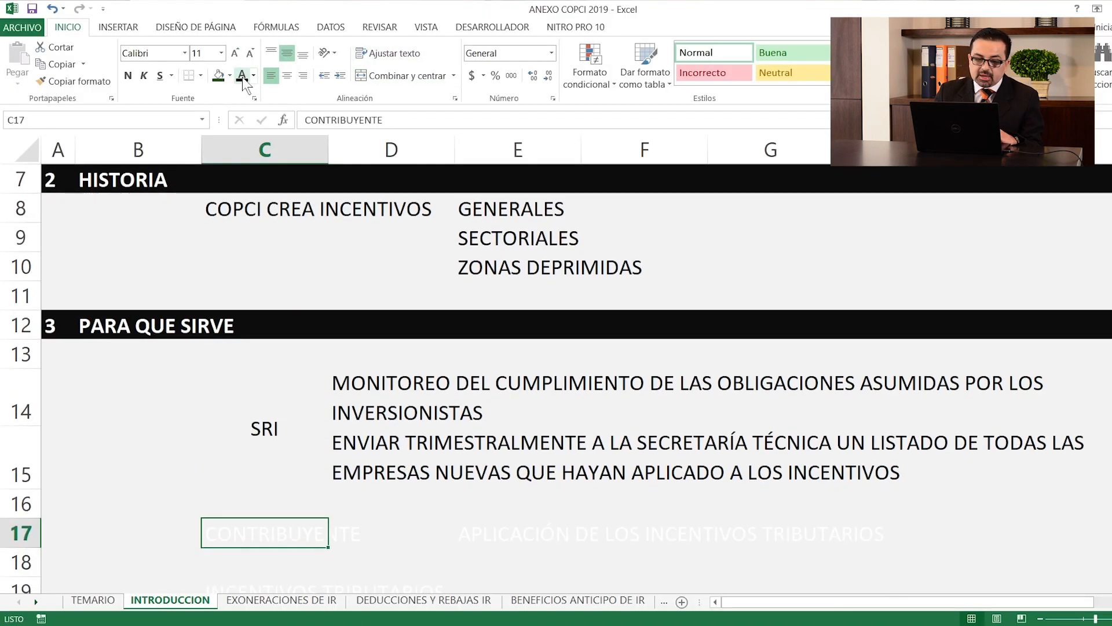
pyautogui.press('Right')
pyautogui.press('Right')
pyautogui.press('Left')
pyautogui.press('Left')
pyautogui.press('Left')
pyautogui.press('Left')
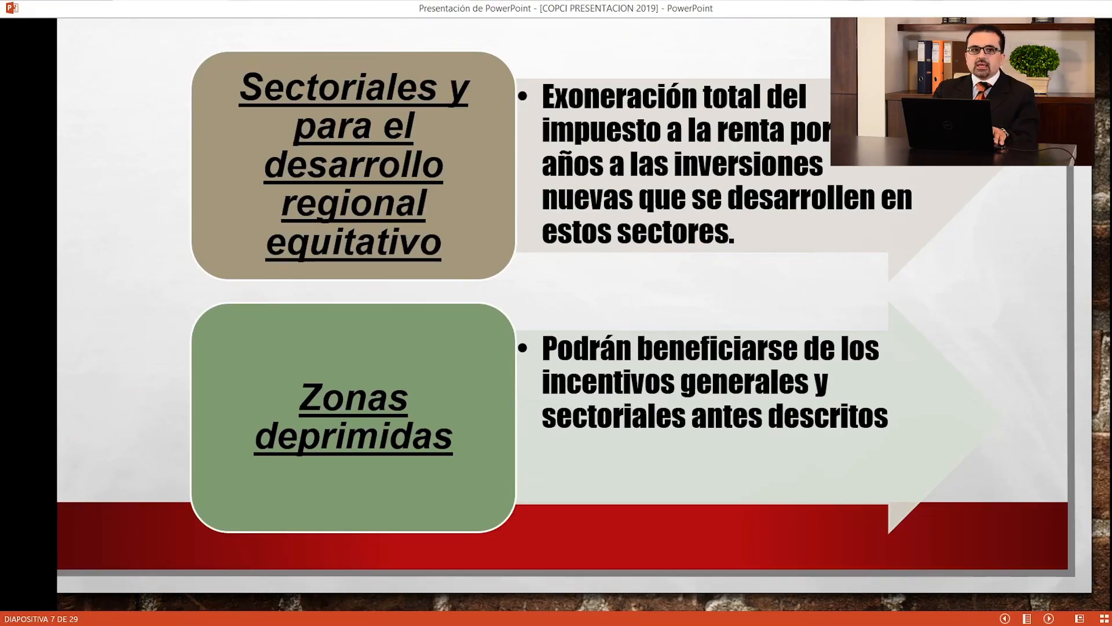
# Advance the PowerPoint presentation from slide 7 to the tax incentives and benefits summary on slide 10.
pyautogui.press('Right')
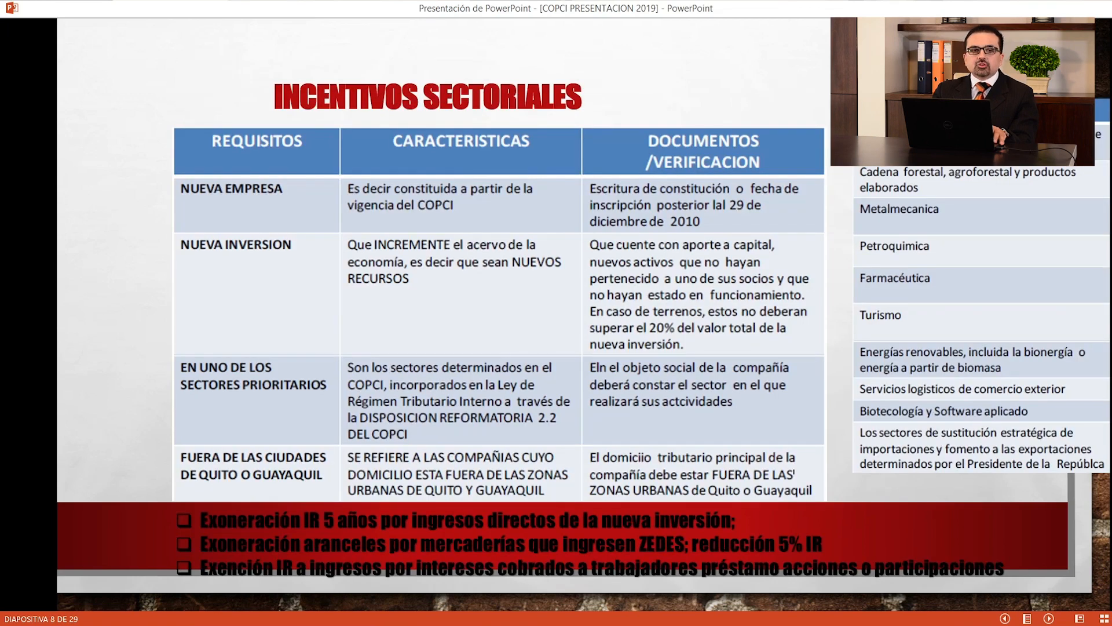
pyautogui.press('Right')
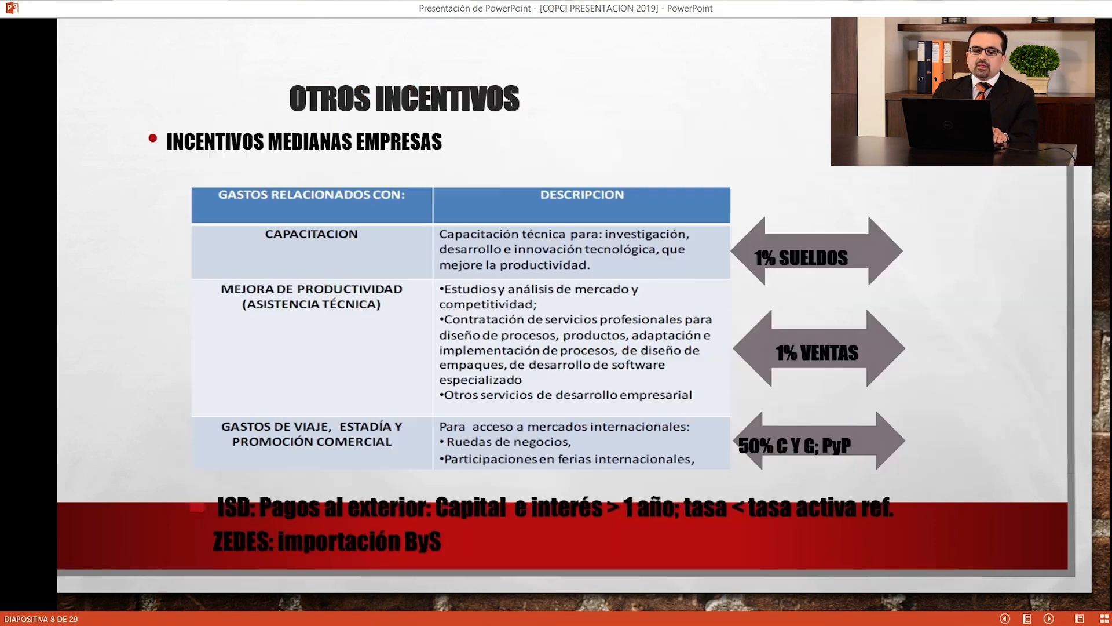
pyautogui.press('Right')
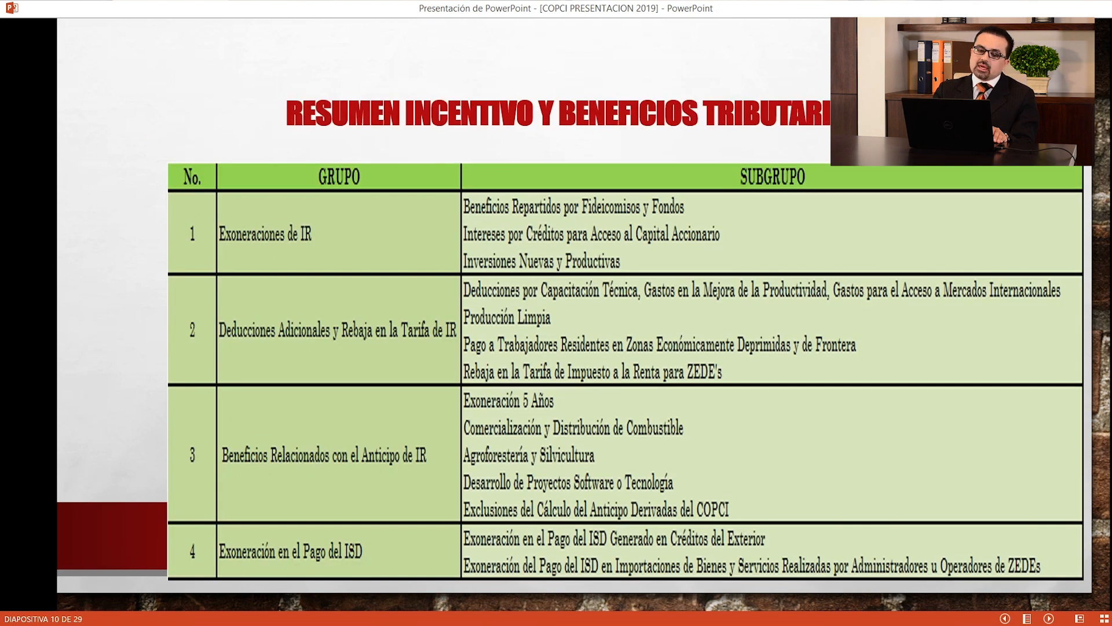
# Switch to the Excel workbook and set the font colour of heading rows 20 and 24 to black.
pyautogui.hotkey('alt', 'Tab')
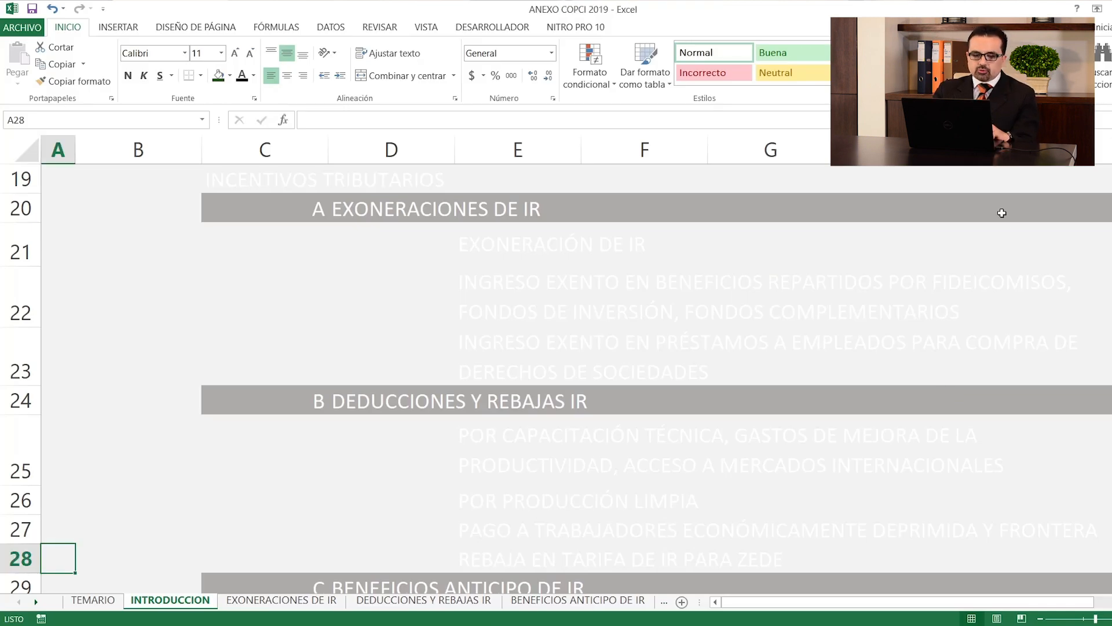
pyautogui.click(21, 209)
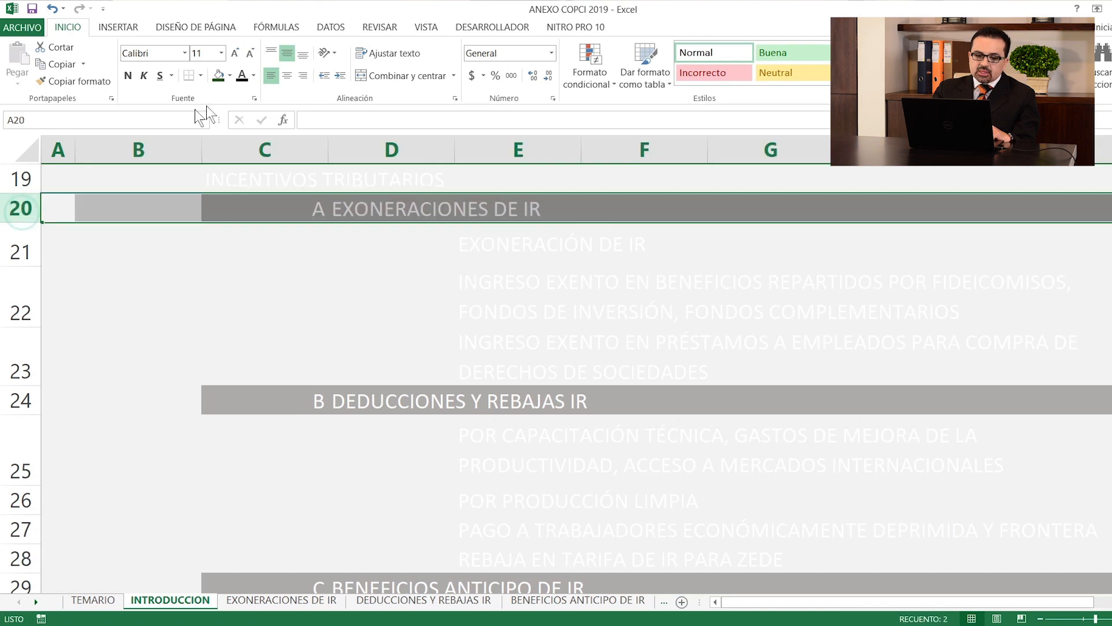
pyautogui.click(240, 77)
pyautogui.press('Down')
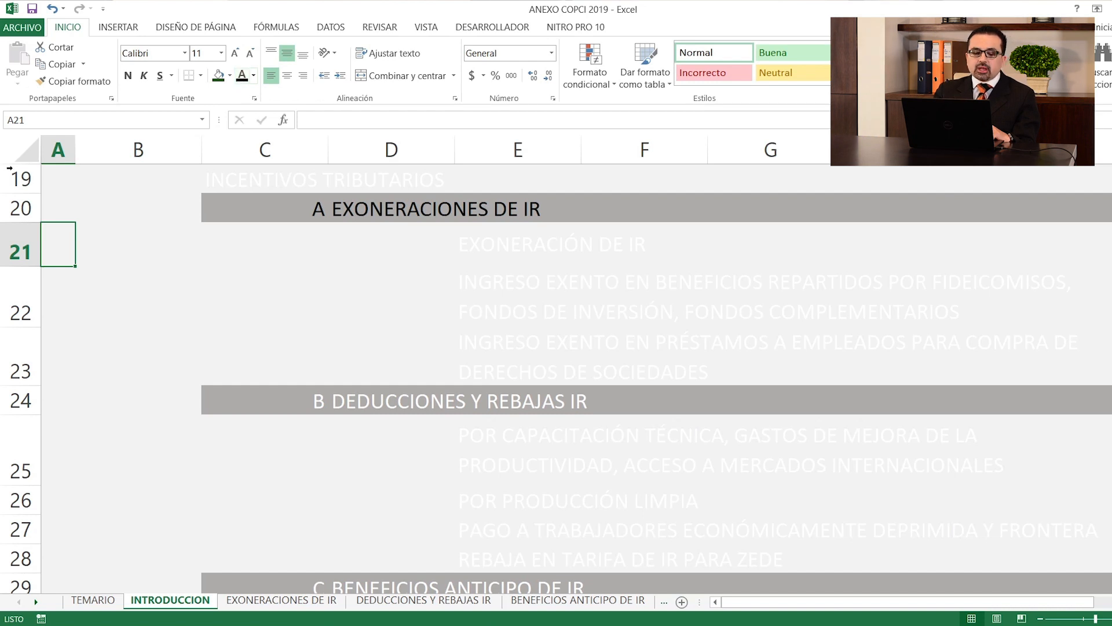
pyautogui.click(21, 402)
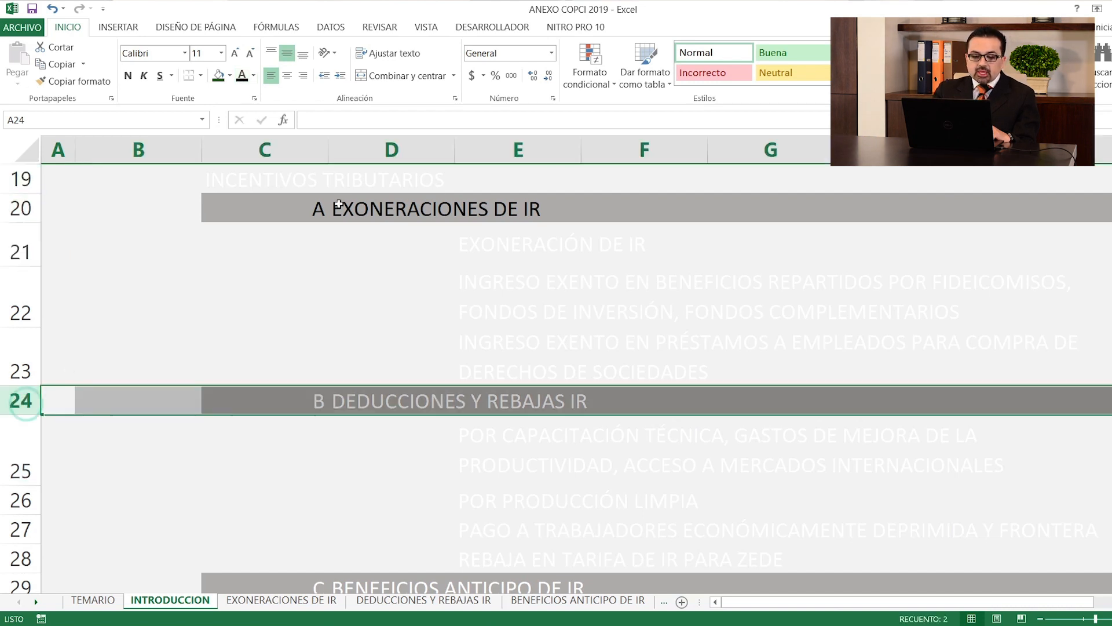
pyautogui.click(242, 77)
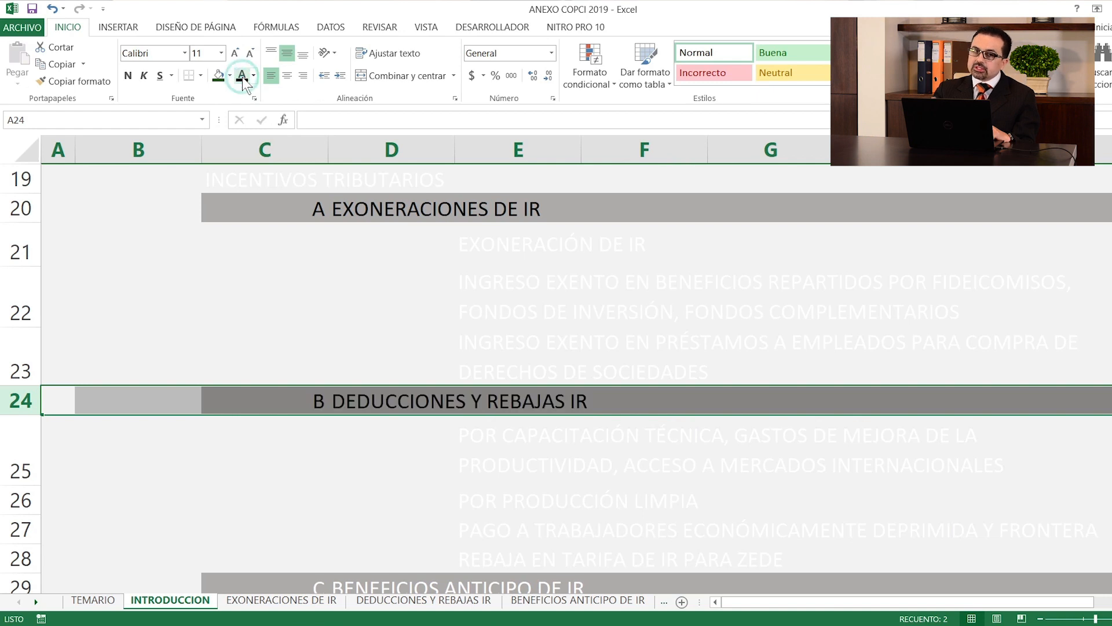
# Set the font colour of row 29, the BENEFICIOS ANTICIPO DE IR heading, to black.
pyautogui.press('Down')
pyautogui.press('Down')
pyautogui.press('Down')
pyautogui.press('Down')
pyautogui.press('Down')
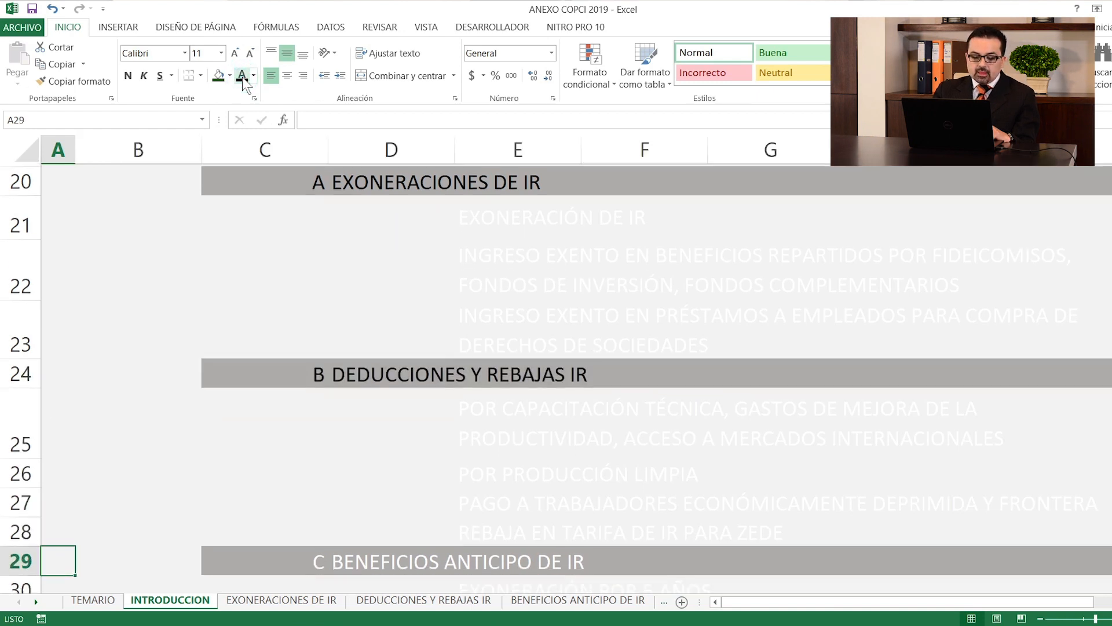
pyautogui.click(13, 557)
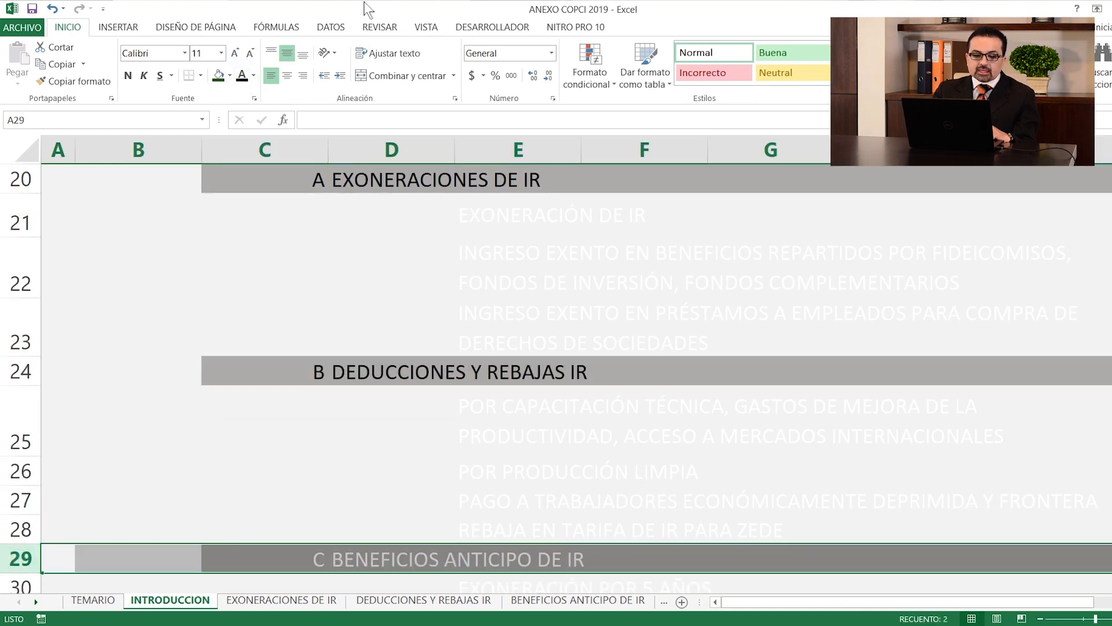
pyautogui.click(243, 75)
# Set the font colour of row 35, DIFERIMIENTO DEL PAGO DEL IR, and row 36, EXONERACIONES DE ISD, to black.
pyautogui.press('Down')
pyautogui.press('Down')
pyautogui.press('Down')
pyautogui.press('Down')
pyautogui.press('Down')
pyautogui.press('Down')
pyautogui.press('Down')
pyautogui.press('Down')
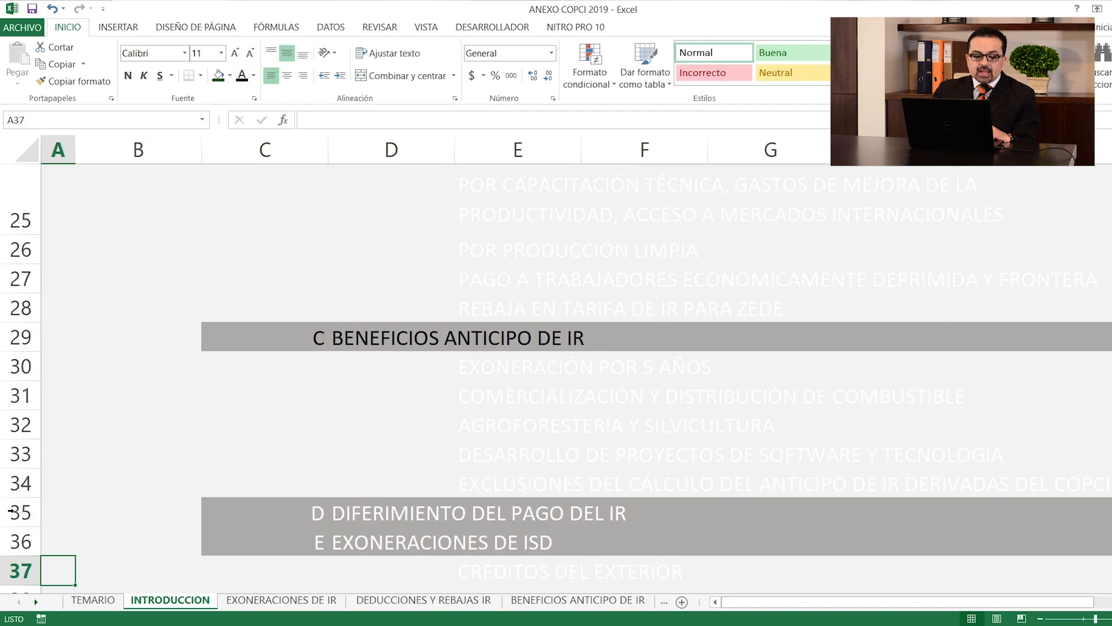
pyautogui.click(16, 517)
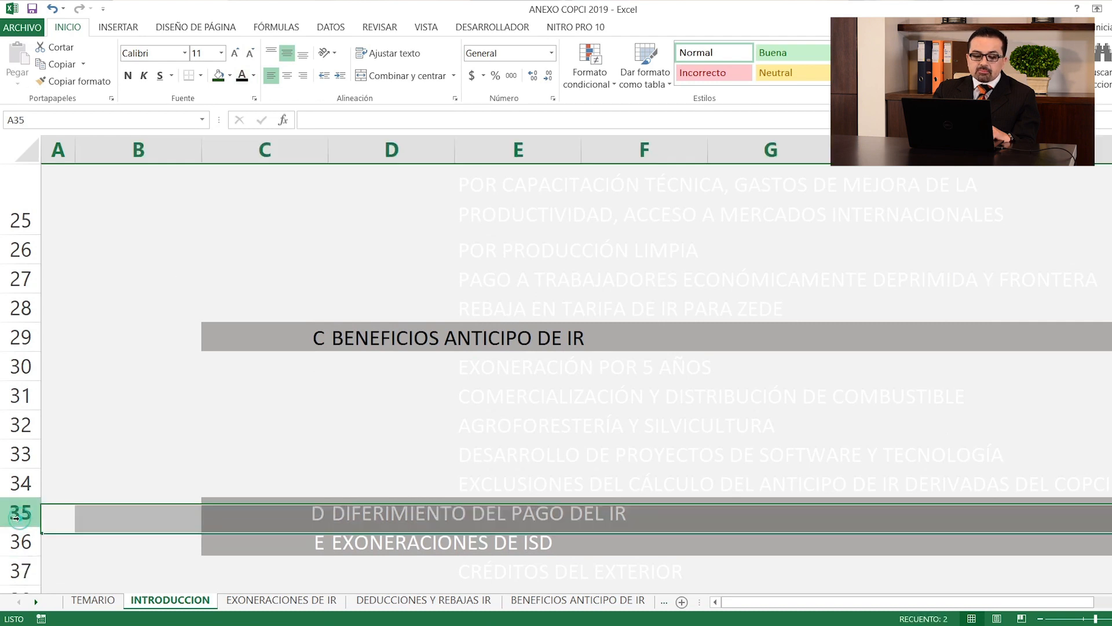
pyautogui.click(242, 76)
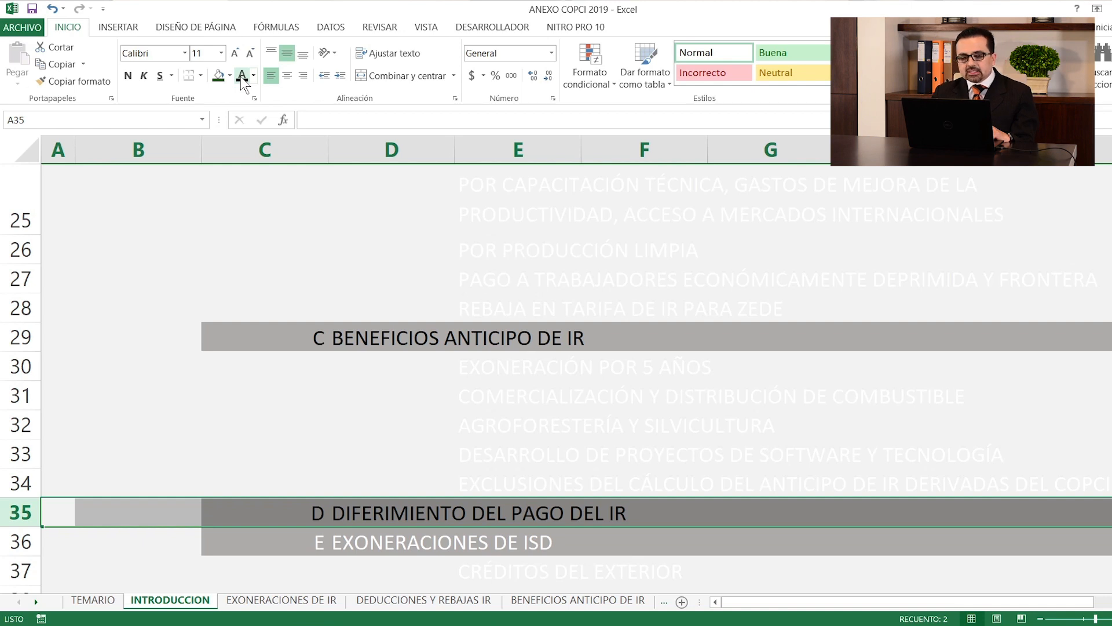
pyautogui.click(28, 540)
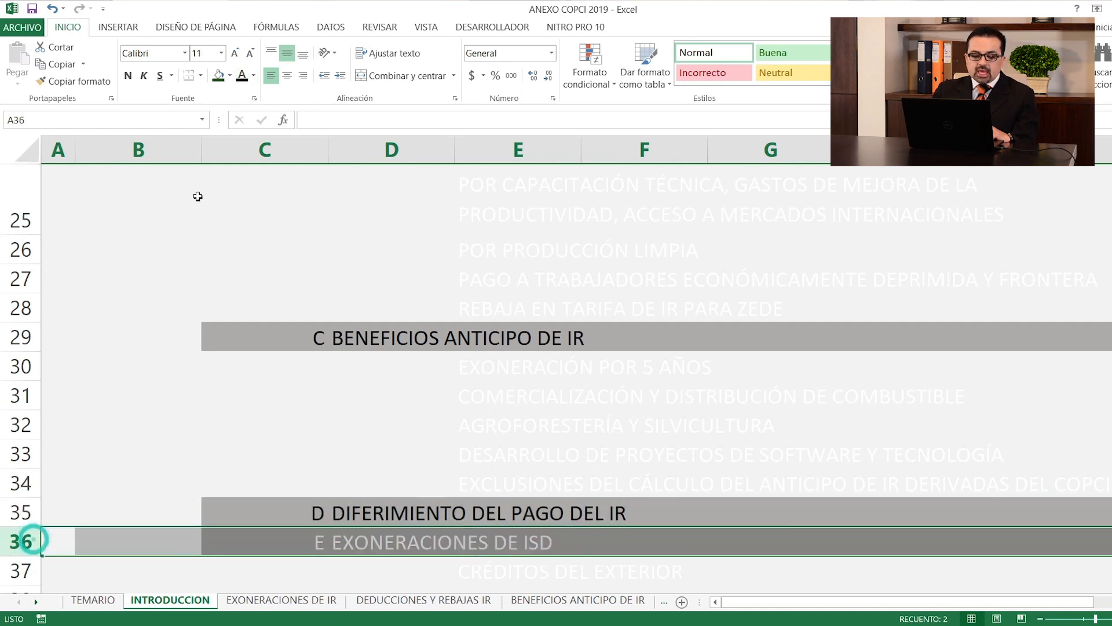
pyautogui.click(242, 76)
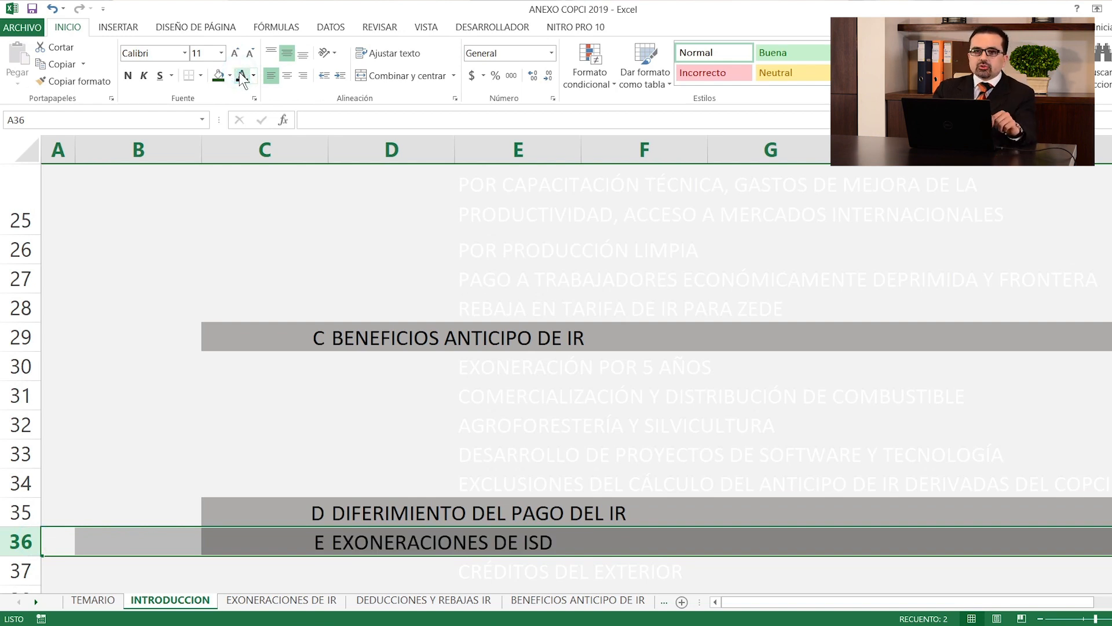
# Review the incentive category headings A to E between rows 20 and 36.
pyautogui.press('Up')
pyautogui.press('Up')
pyautogui.press('Up')
pyautogui.press('Up')
pyautogui.press('Up')
pyautogui.press('Up')
pyautogui.press('Up')
pyautogui.press('Up')
pyautogui.press('Up')
pyautogui.press('Up')
pyautogui.press('Up')
pyautogui.press('Up')
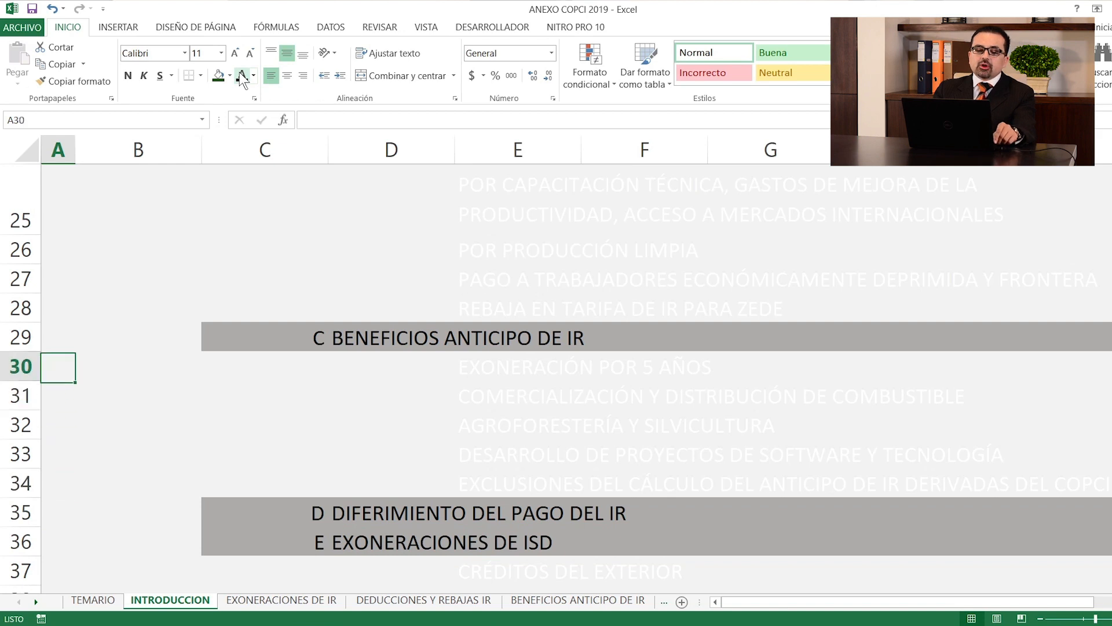
pyautogui.press('Up')
pyautogui.press('Up')
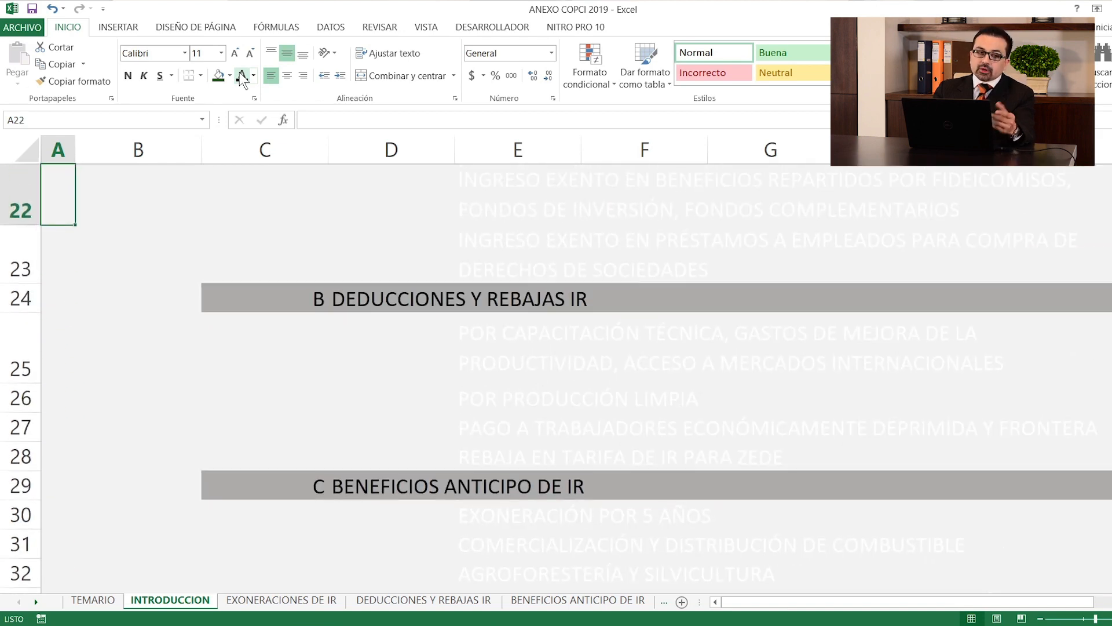
pyautogui.press('Up')
pyautogui.press('Up')
pyautogui.press('Up')
pyautogui.press('Down')
pyautogui.press('Down')
pyautogui.press('Down')
pyautogui.press('Down')
pyautogui.press('Down')
pyautogui.press('Down')
pyautogui.press('Down')
pyautogui.press('Down')
pyautogui.press('Down')
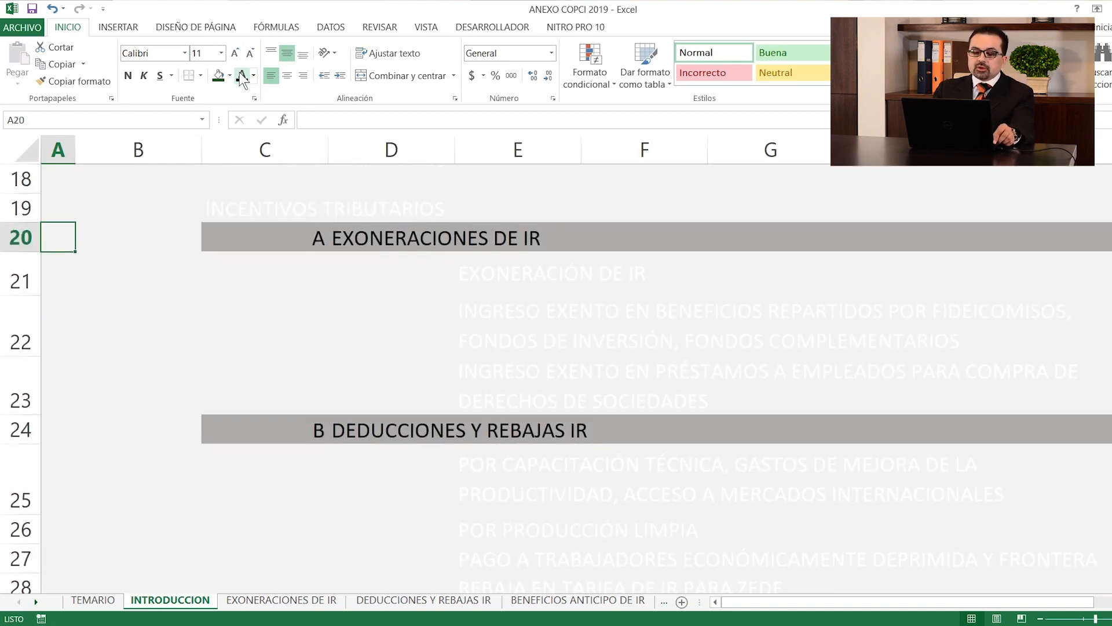
pyautogui.press('Down')
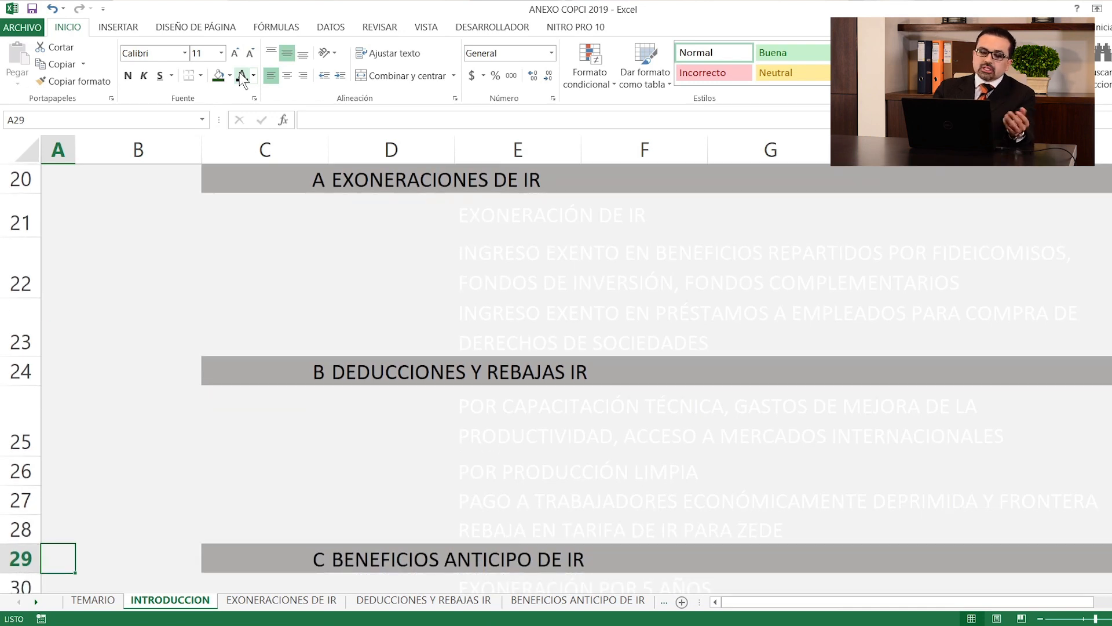
pyautogui.press('Down')
pyautogui.press('Down')
pyautogui.press('Down')
pyautogui.press('Down')
pyautogui.press('Down')
pyautogui.press('Down')
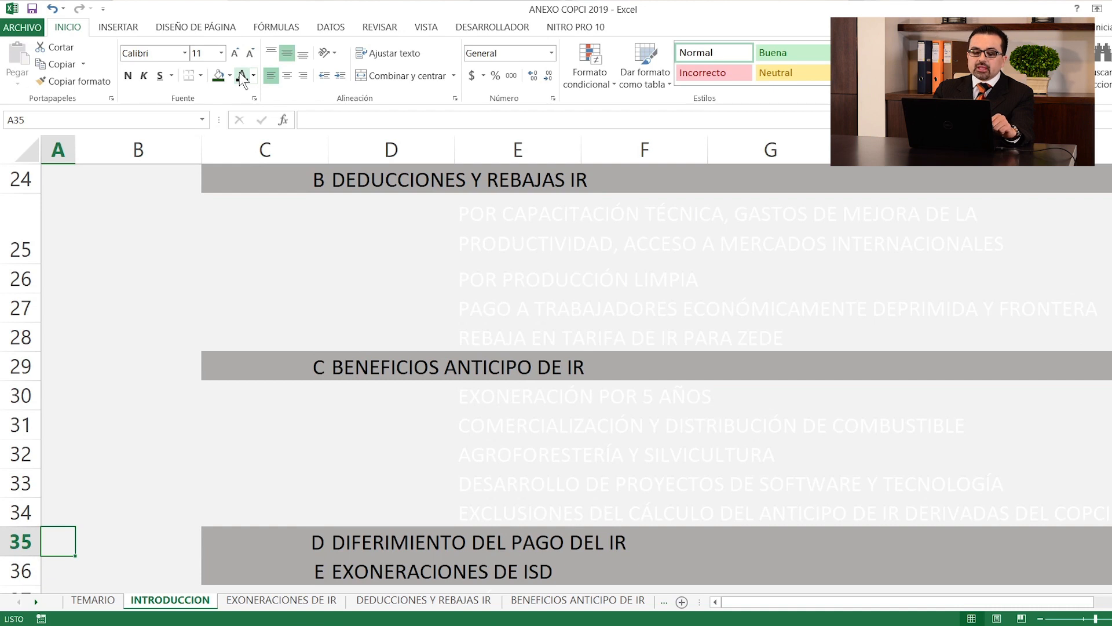
pyautogui.press('Up')
pyautogui.press('Up')
pyautogui.press('Up')
pyautogui.press('Up')
pyautogui.press('Up')
pyautogui.press('Up')
pyautogui.press('Up')
pyautogui.press('Down')
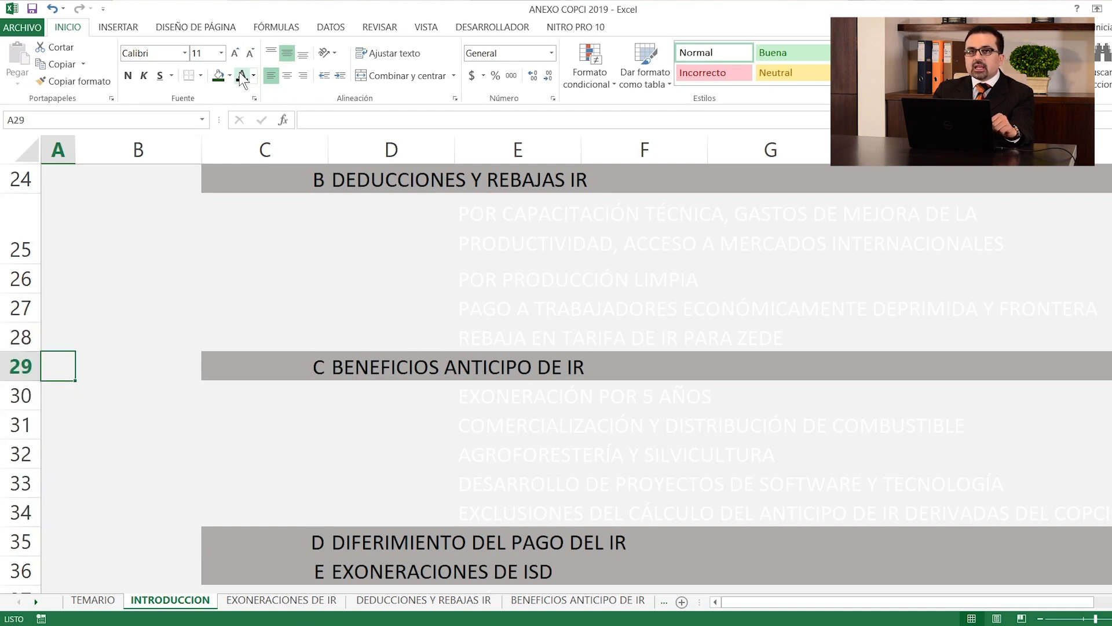
pyautogui.press('Down')
pyautogui.press('Down')
pyautogui.press('Down')
pyautogui.press('Down')
pyautogui.press('Down')
pyautogui.press('Down')
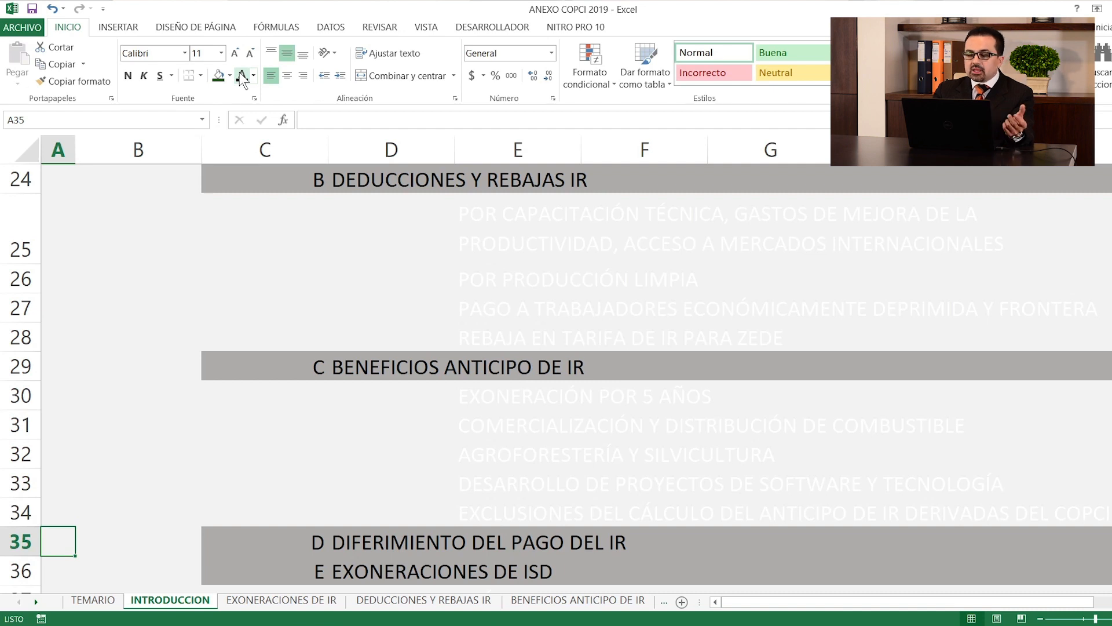
pyautogui.press('Down')
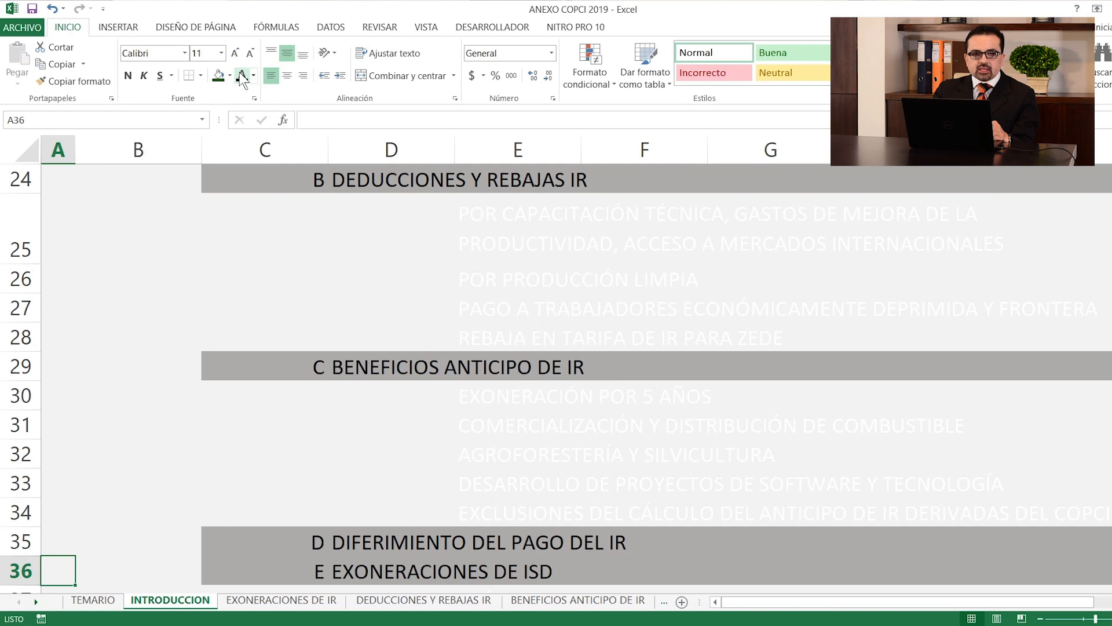
pyautogui.press('Up')
pyautogui.press('Up')
pyautogui.press('Up')
pyautogui.press('Up')
pyautogui.press('Up')
pyautogui.press('Up')
pyautogui.press('Up')
pyautogui.press('Up')
pyautogui.press('Up')
pyautogui.press('Up')
pyautogui.press('Up')
pyautogui.press('Up')
pyautogui.press('Up')
pyautogui.press('Up')
pyautogui.press('Up')
pyautogui.press('Up')
pyautogui.press('Up')
pyautogui.press('Up')
pyautogui.press('Up')
pyautogui.press('Up')
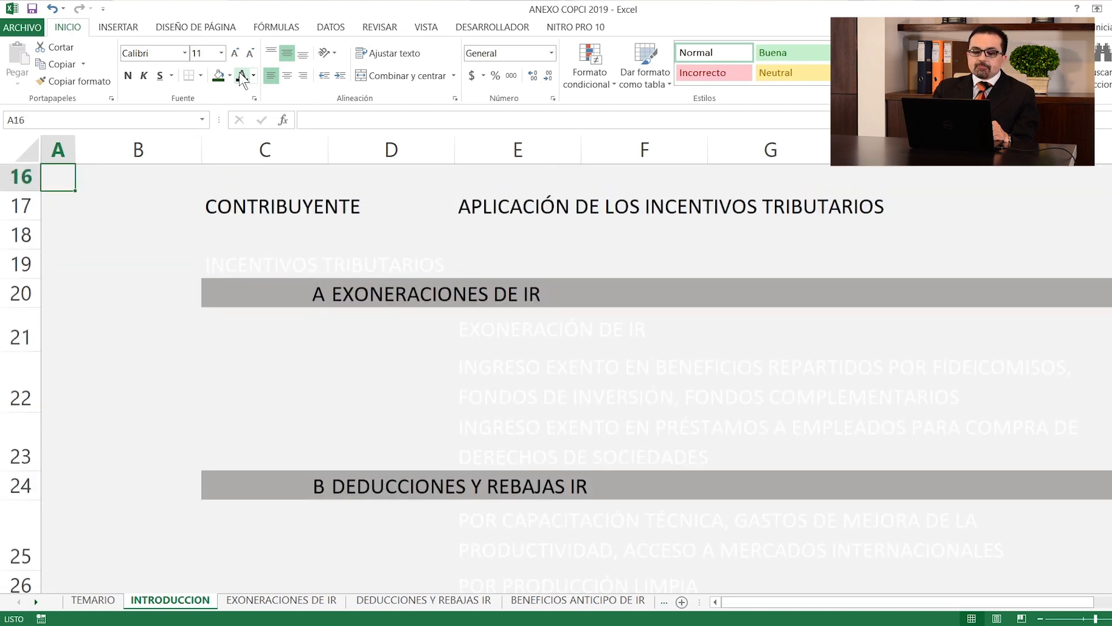
pyautogui.press('Up')
pyautogui.press('Right')
pyautogui.press('Down')
pyautogui.press('Down')
pyautogui.press('Down')
pyautogui.press('Down')
pyautogui.press('Down')
pyautogui.press('Down')
pyautogui.press('Down')
pyautogui.press('Down')
pyautogui.press('Down')
pyautogui.press('Down')
pyautogui.press('Down')
pyautogui.press('Down')
pyautogui.press('Down')
pyautogui.press('Down')
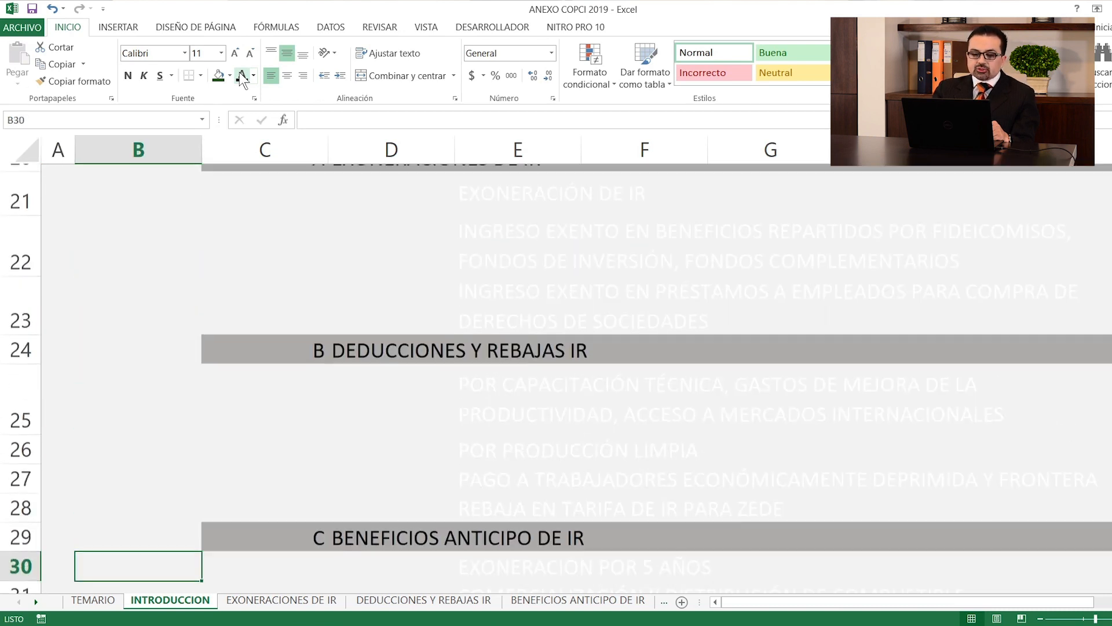
# Set the font colour of the EXONERACIÓN DE IR item in E21 to black.
pyautogui.press('Up')
pyautogui.press('Up')
pyautogui.press('Up')
pyautogui.press('Up')
pyautogui.press('Up')
pyautogui.press('Up')
pyautogui.press('Up')
pyautogui.press('Up')
pyautogui.press('Up')
pyautogui.press('Up')
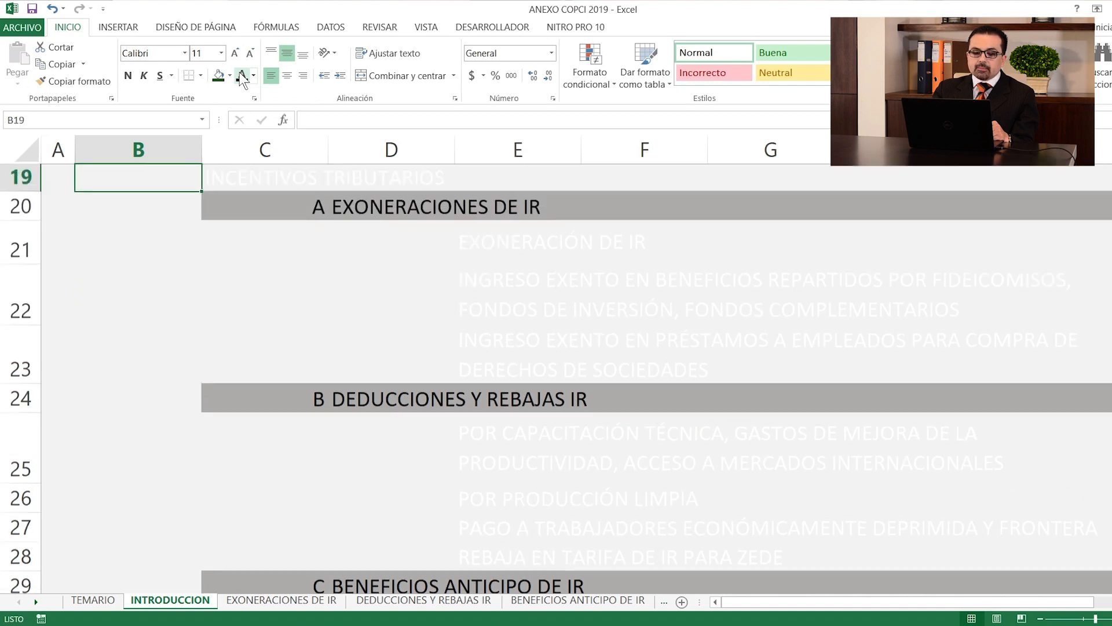
pyautogui.press('Down')
pyautogui.press('Right')
pyautogui.press('Right')
pyautogui.press('Right')
pyautogui.press('Down')
pyautogui.press('Down')
pyautogui.press('Down')
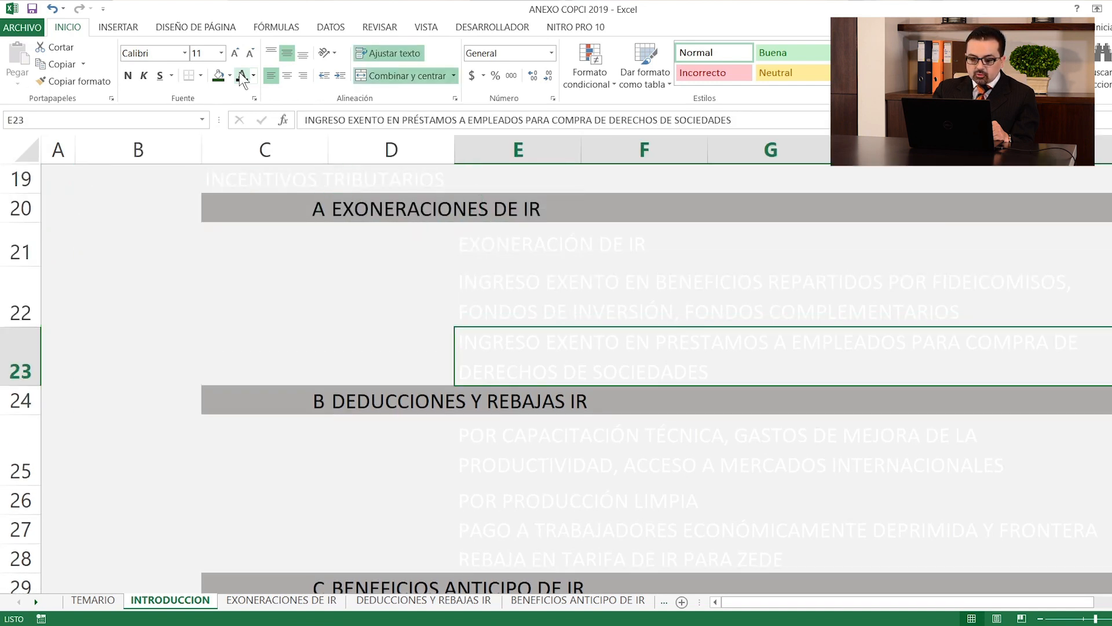
pyautogui.press('Up')
pyautogui.press('Up')
pyautogui.press('Up')
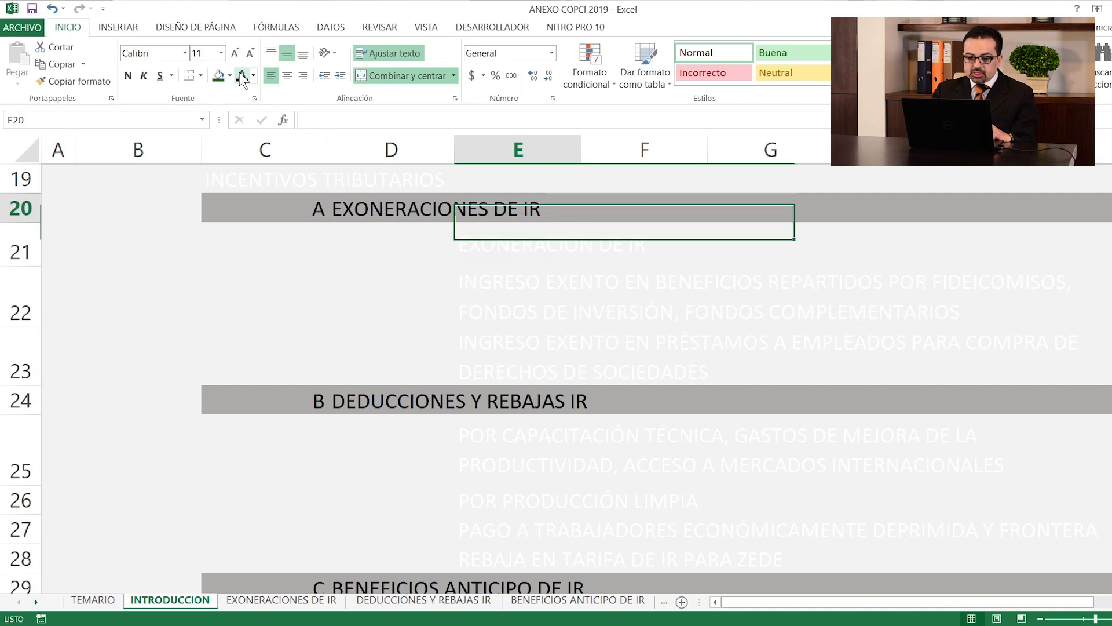
pyautogui.press('Down')
pyautogui.click(242, 77)
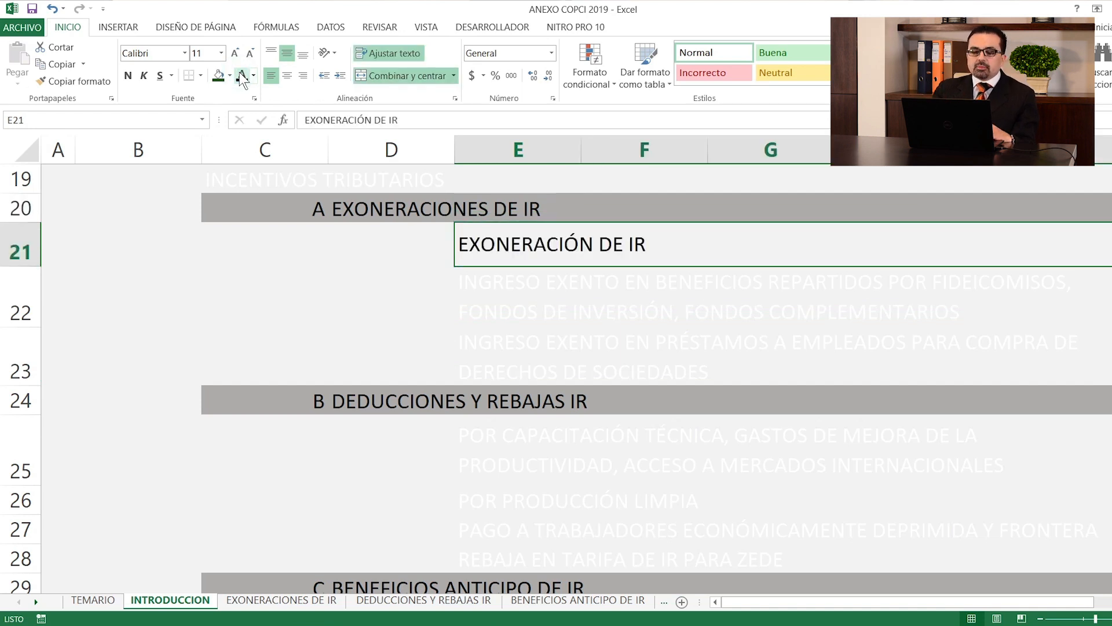
# Set the font colour of the two INGRESO EXENTO items in E22 and E23 to black.
pyautogui.press('Down')
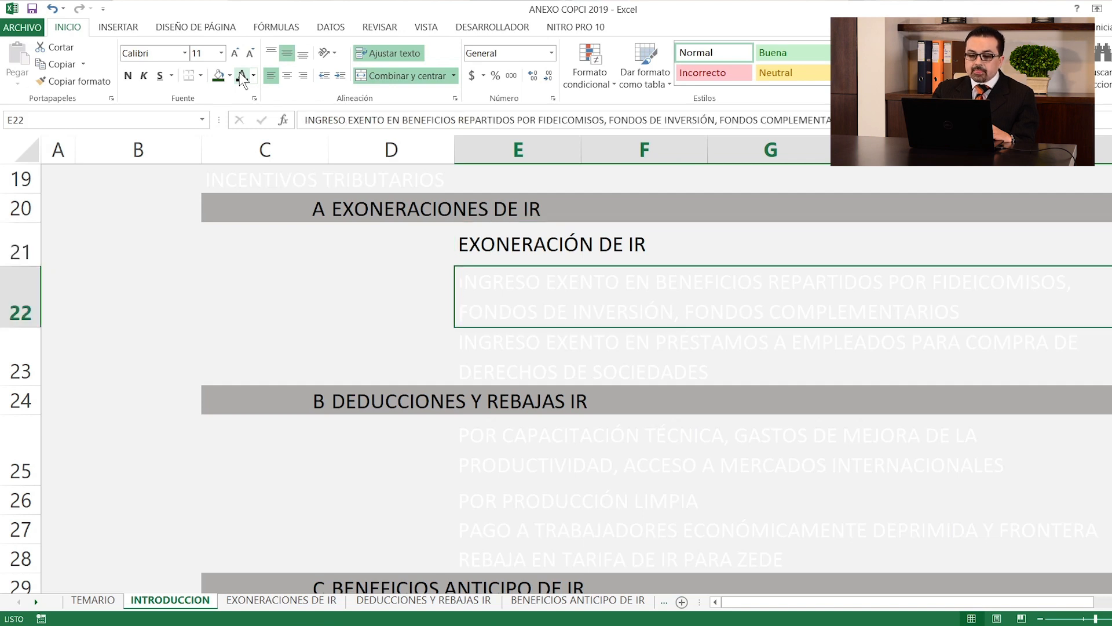
pyautogui.click(242, 76)
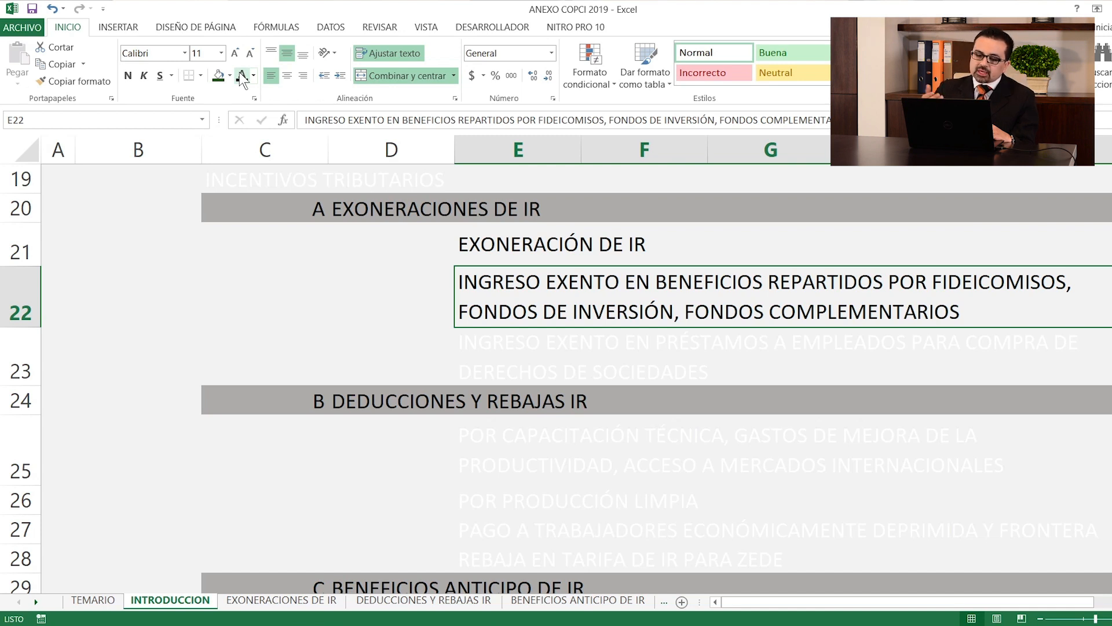
pyautogui.press('Down')
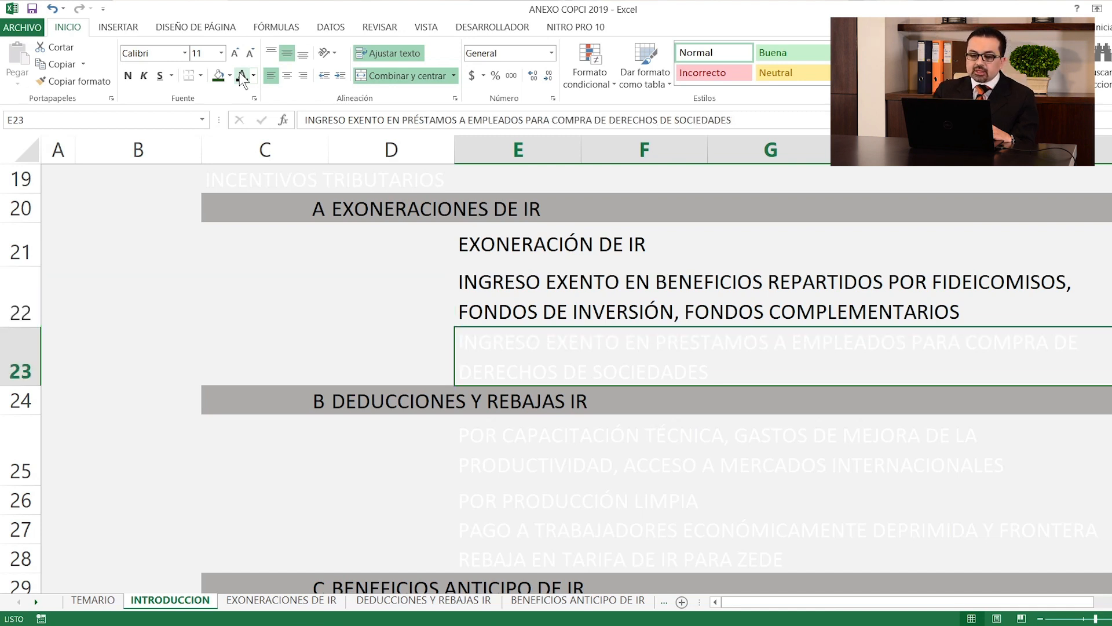
pyautogui.click(241, 76)
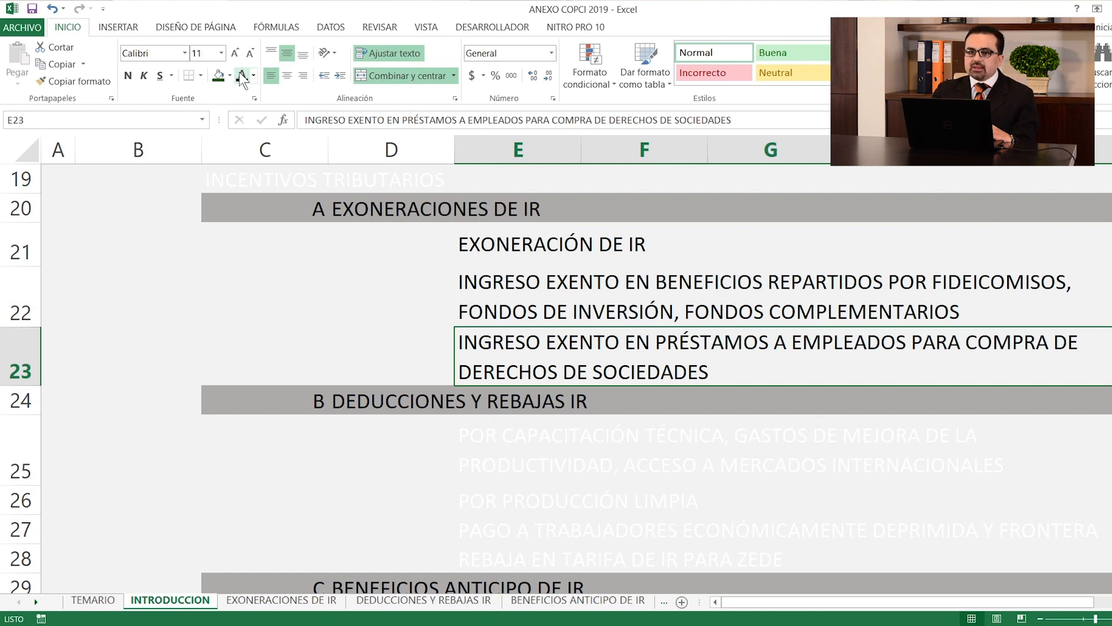
# Review the EXONERACIONES DE IR block by highlighting its rows 20 to 23 in column C.
pyautogui.press('Left')
pyautogui.press('Up')
pyautogui.press('Up')
pyautogui.press('Up')
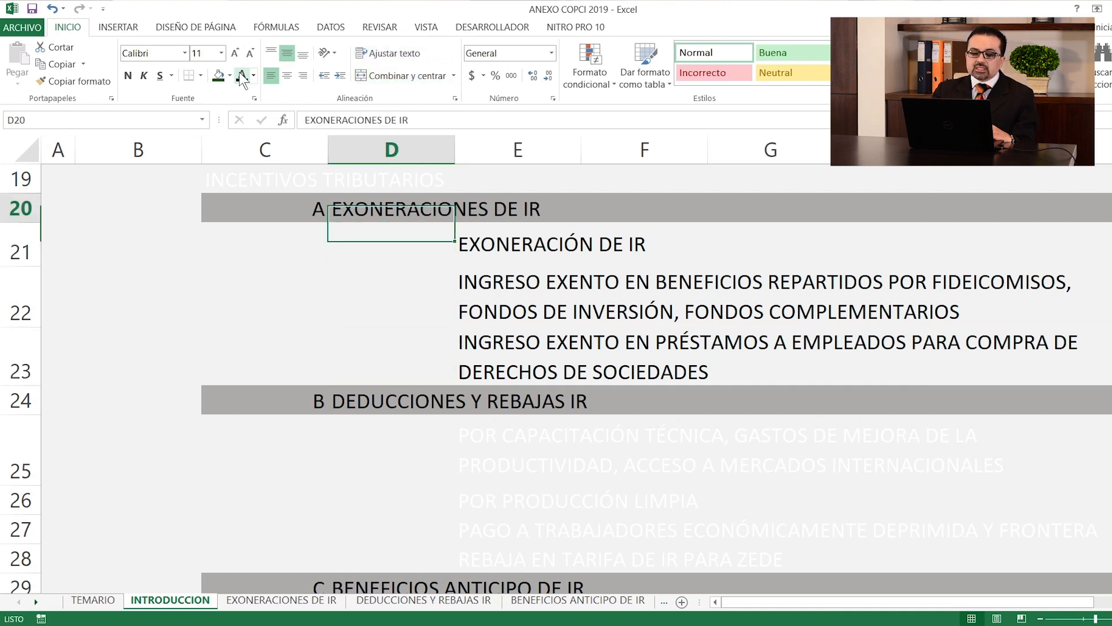
pyautogui.press('Left')
pyautogui.hotkey('shift', 'Down')
pyautogui.hotkey('shift', 'Down')
pyautogui.hotkey('shift', 'Down')
pyautogui.hotkey('shift', 'Down')
pyautogui.hotkey('shift', 'Up')
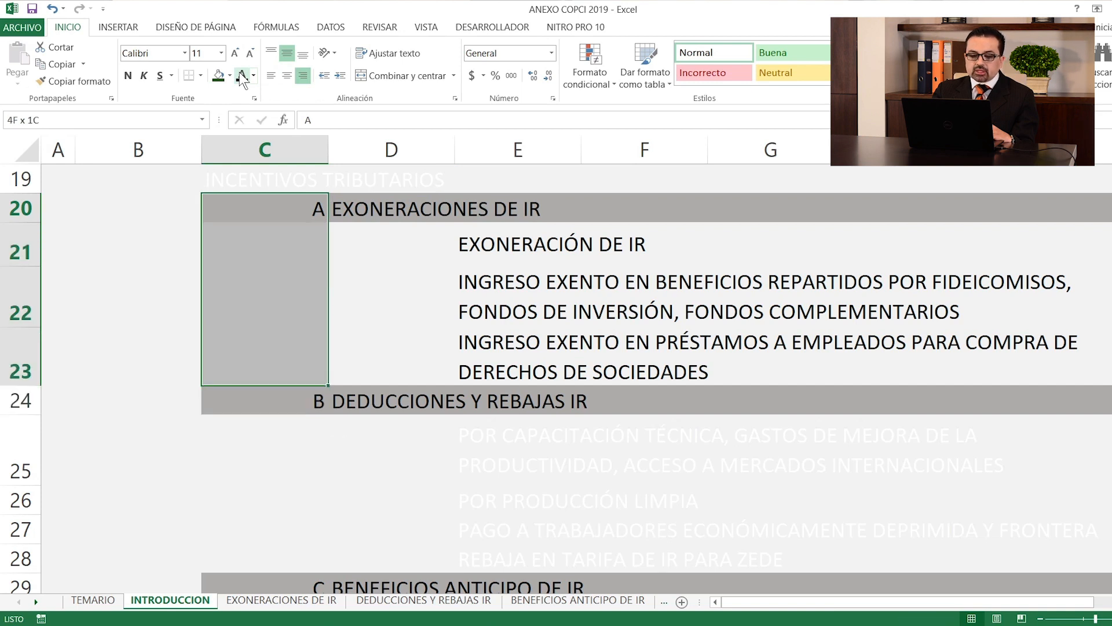
pyautogui.hotkey('shift', 'Right')
pyautogui.hotkey('shift', 'Left')
# Look over the DEDUCCIONES Y REBAJAS IR and BENEFICIOS ANTICIPO DE IR sections down to row 33.
pyautogui.press('Down')
pyautogui.press('Down')
pyautogui.press('Down')
pyautogui.press('Down')
pyautogui.press('Down')
pyautogui.press('Down')
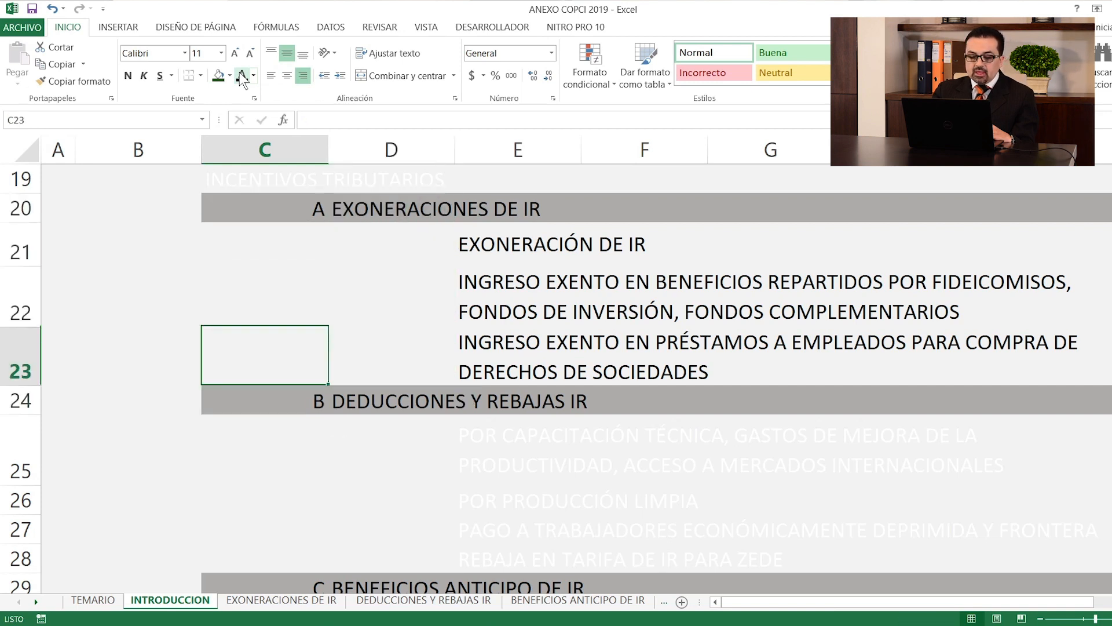
pyautogui.press('Down')
pyautogui.press('Down')
pyautogui.press('Down')
pyautogui.press('Down')
pyautogui.press('Down')
pyautogui.press('Down')
pyautogui.press('Down')
pyautogui.press('Down')
pyautogui.press('Down')
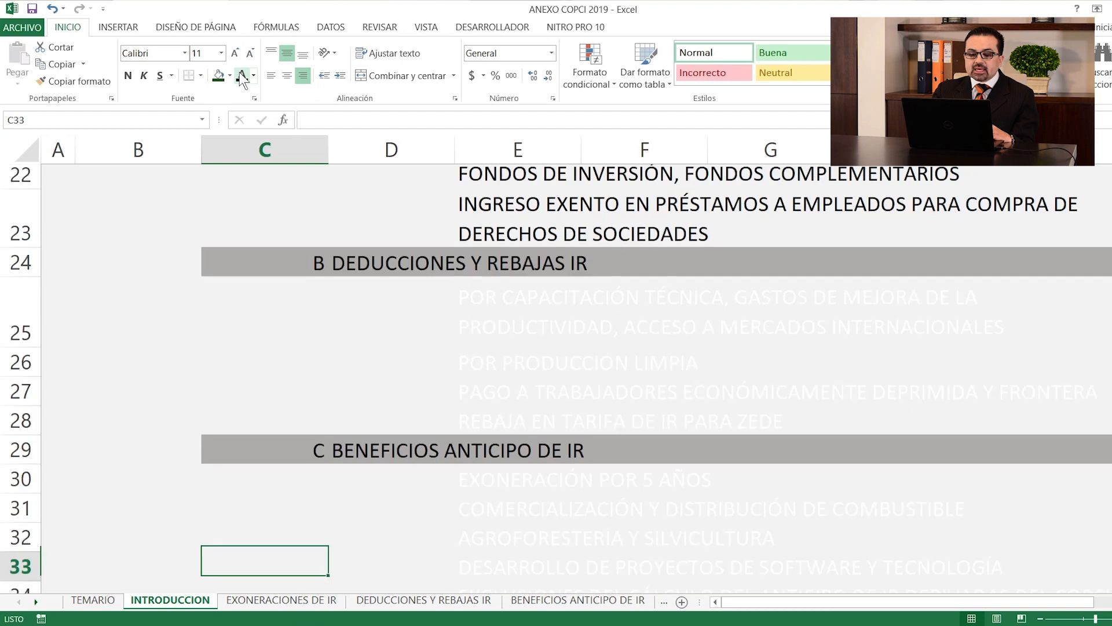
# Set the font colour of the POR CAPACITACIÓN TÉCNICA item in E25 to black.
pyautogui.press('Up')
pyautogui.press('Up')
pyautogui.press('Up')
pyautogui.press('Up')
pyautogui.press('Up')
pyautogui.press('Up')
pyautogui.press('Up')
pyautogui.press('Up')
pyautogui.press('Right')
pyautogui.press('Right')
pyautogui.press('Up')
pyautogui.press('Up')
pyautogui.press('Up')
pyautogui.press('Down')
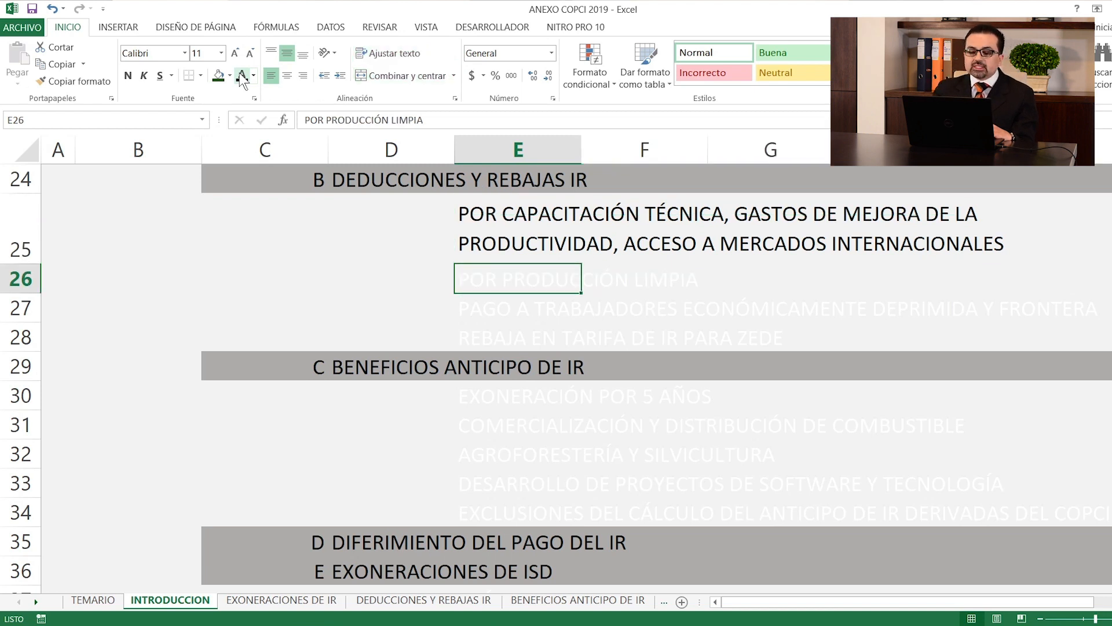
# Set the font colour of E26 to E28, from POR PRODUCCIÓN LIMPIA to REBAJA EN TARIFA DE IR PARA ZEDE, to black.
pyautogui.click(242, 75)
pyautogui.press('Return')
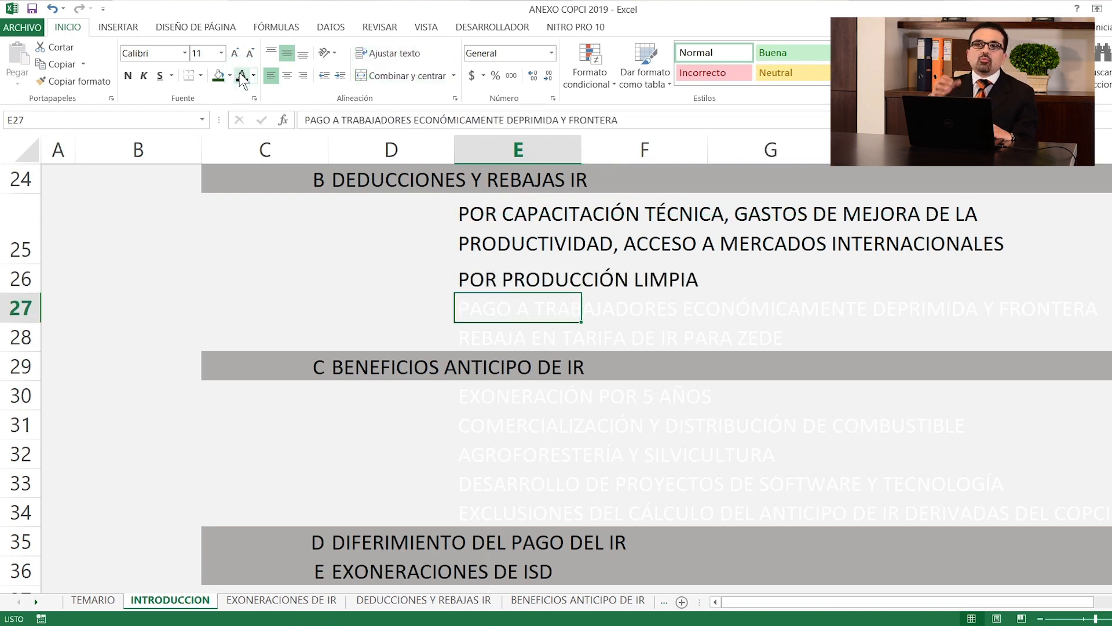
pyautogui.press('Up')
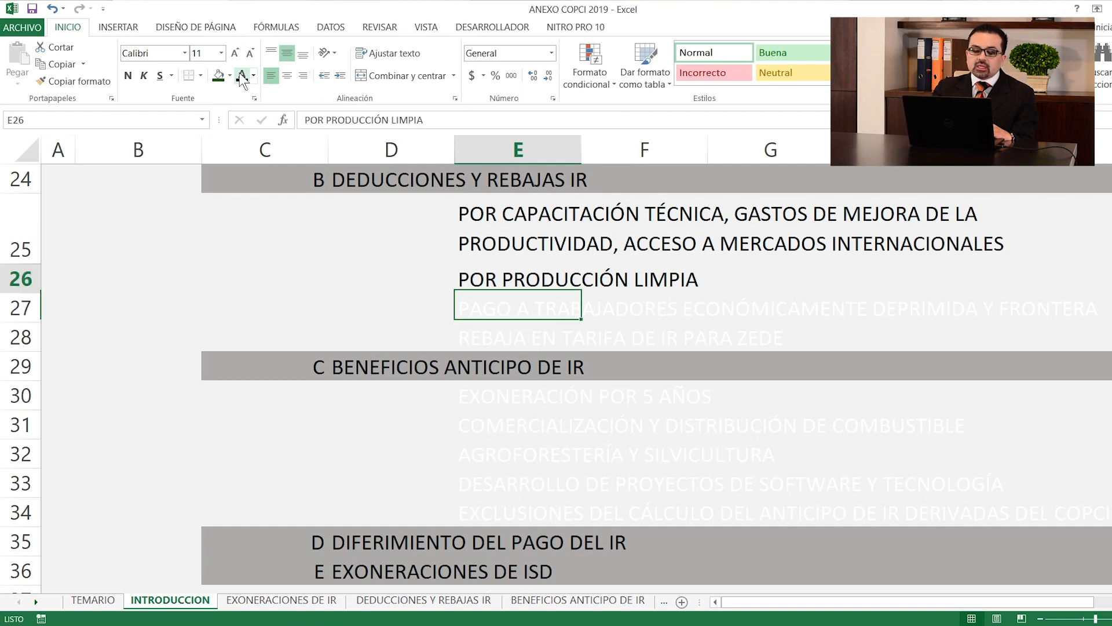
pyautogui.hotkey('shift', 'Right')
pyautogui.press('Down')
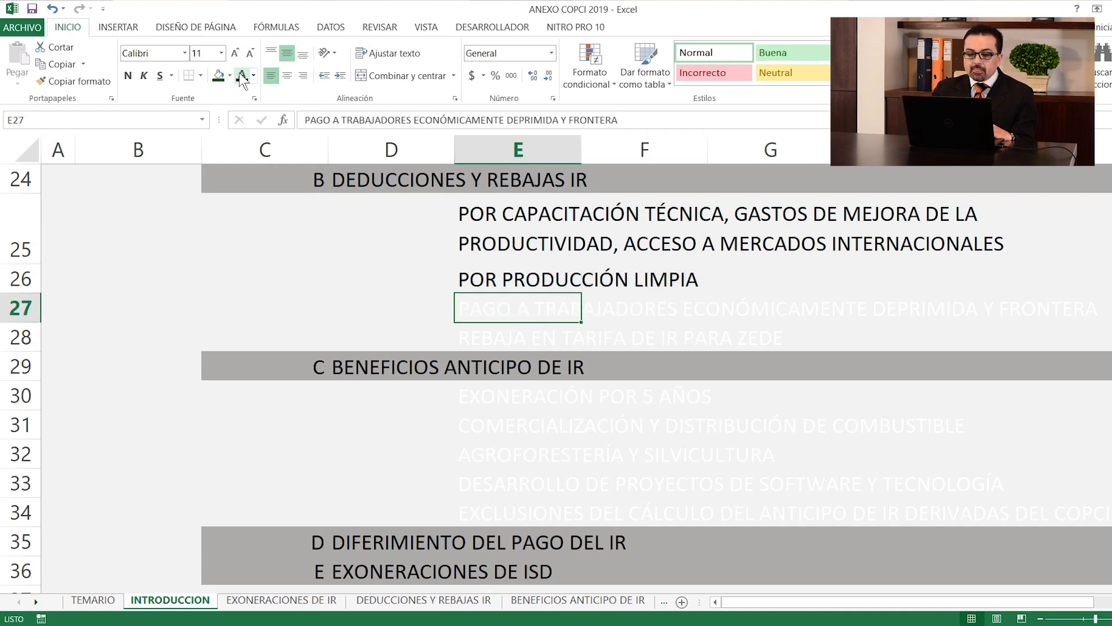
pyautogui.click(241, 77)
pyautogui.press('Down')
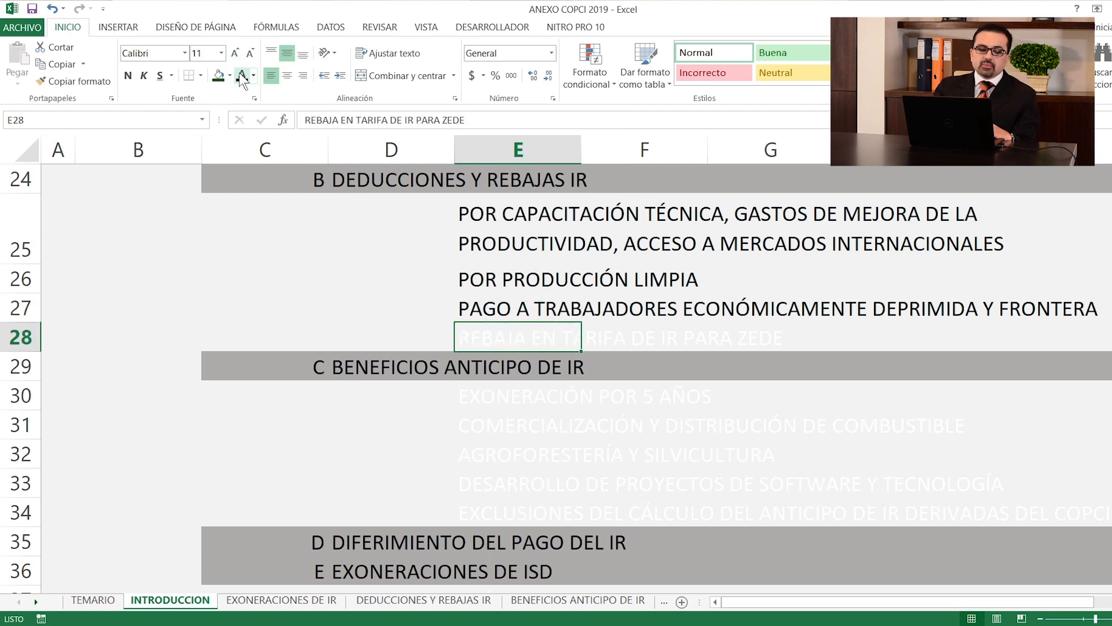
pyautogui.click(242, 79)
pyautogui.press('Left')
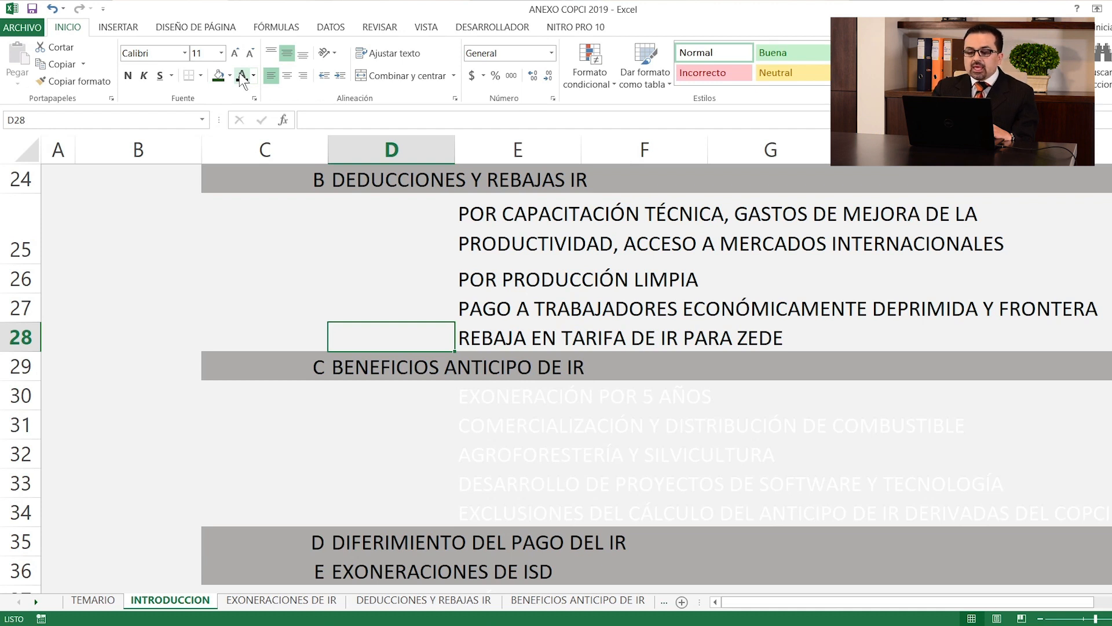
# Look over the remaining incentive sections C to E down to row 40.
pyautogui.press('Down')
pyautogui.press('Right')
pyautogui.press('Down')
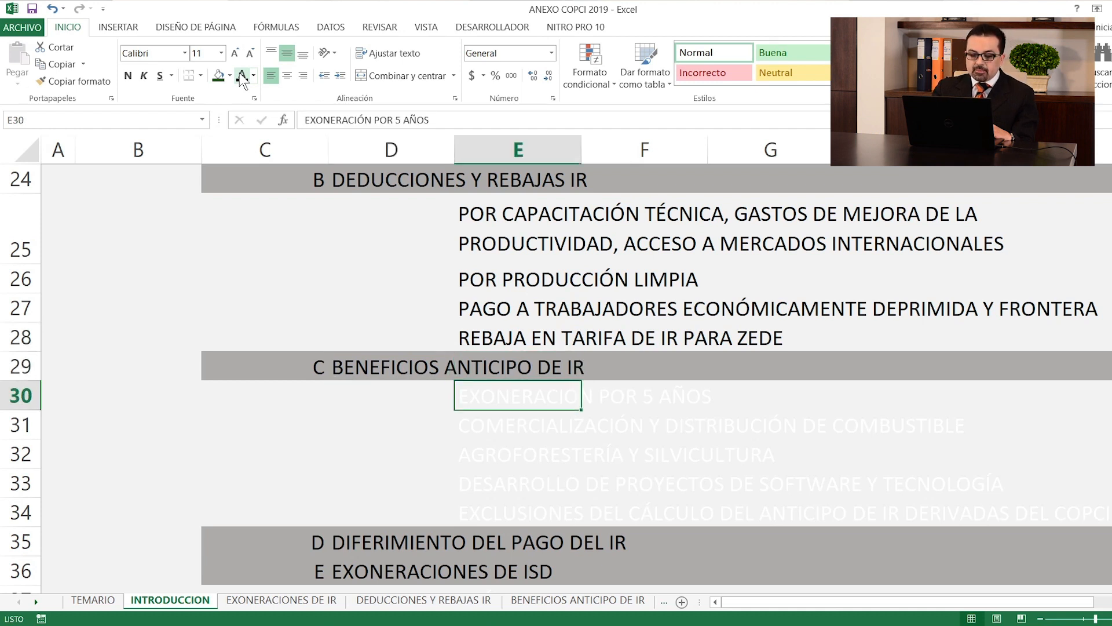
pyautogui.press('Left')
pyautogui.press('Left')
pyautogui.press('Left')
pyautogui.press('Left')
pyautogui.press('Down')
pyautogui.press('Down')
pyautogui.press('Down')
pyautogui.press('Down')
pyautogui.press('Down')
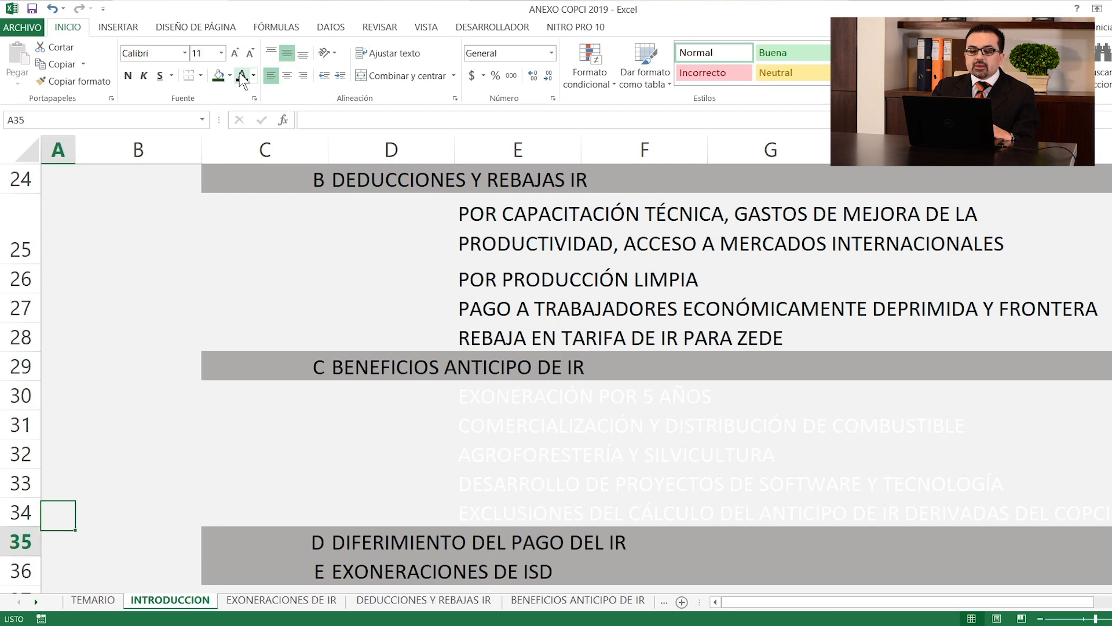
pyautogui.press('Down')
pyautogui.press('Down')
pyautogui.press('Down')
pyautogui.press('Down')
pyautogui.press('Down')
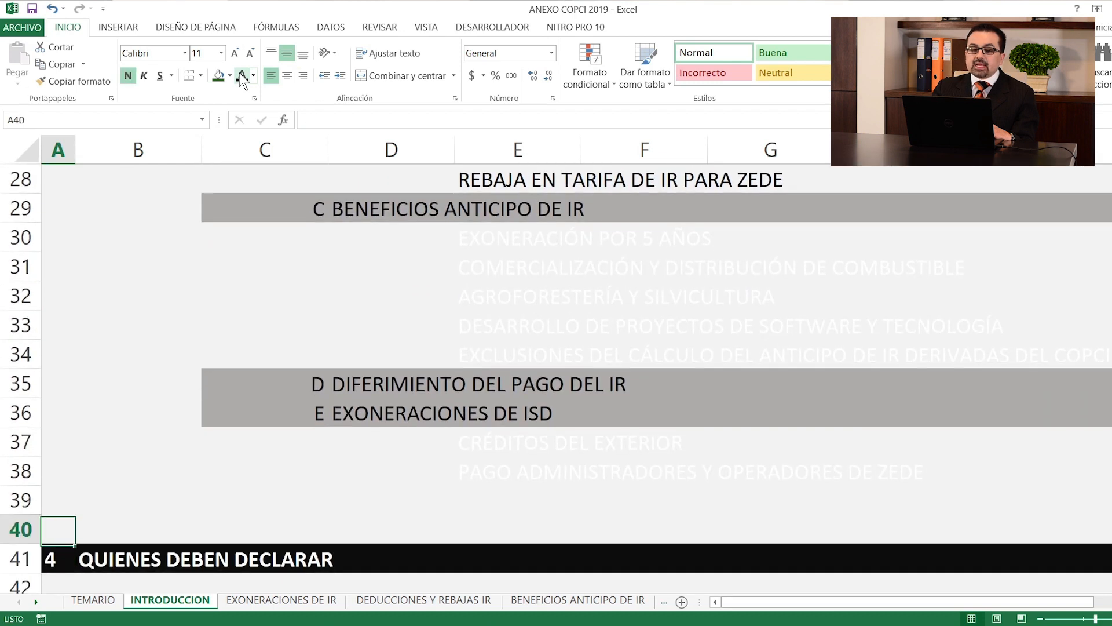
# Set the font colour of EXONERACIÓN POR 5 AÑOS in E30 and COMERCIALIZACIÓN Y DISTRIBUCIÓN DE COMBUSTIBLE in E31 to black.
pyautogui.press('Up')
pyautogui.press('Up')
pyautogui.press('Right')
pyautogui.press('Up')
pyautogui.press('Up')
pyautogui.press('Right')
pyautogui.press('Up')
pyautogui.press('Up')
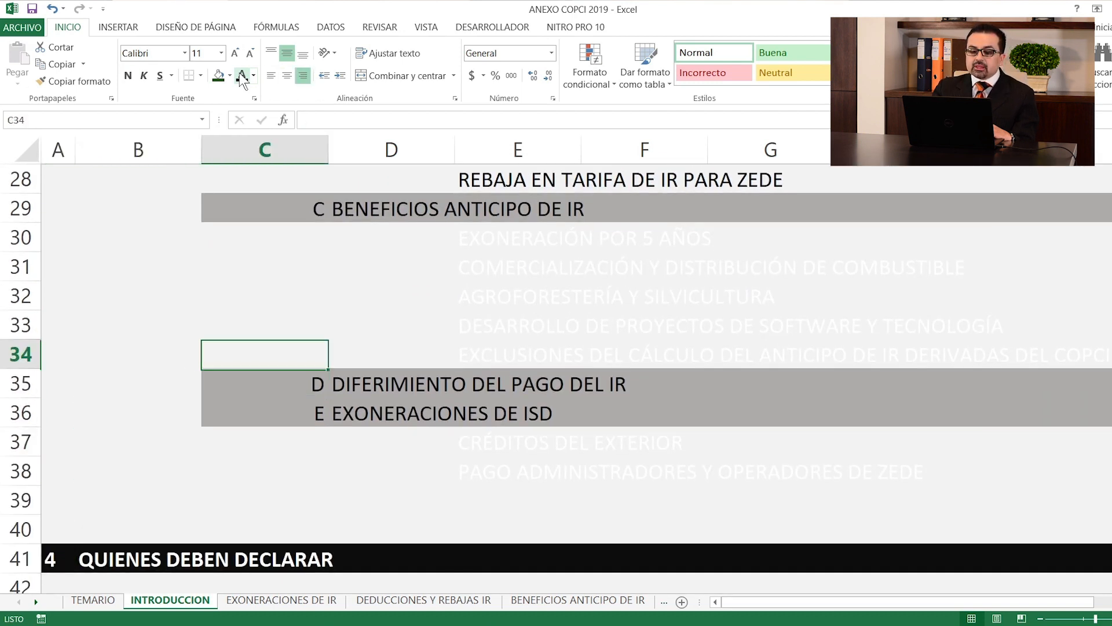
pyautogui.press('Right')
pyautogui.press('Right')
pyautogui.press('Up')
pyautogui.press('Up')
pyautogui.press('Up')
pyautogui.press('Up')
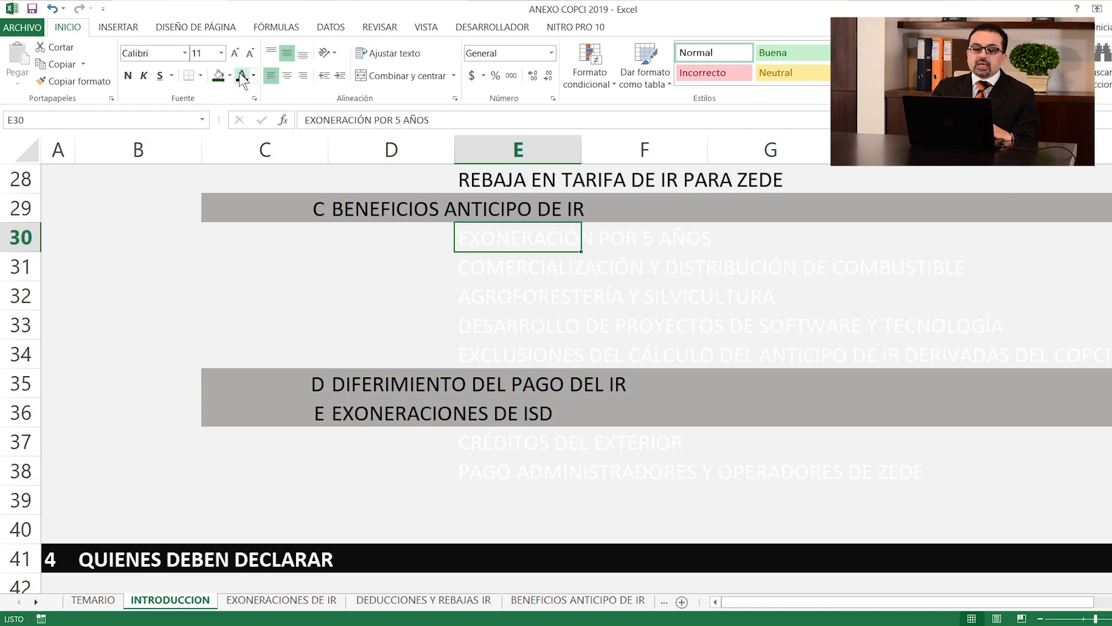
pyautogui.click(241, 77)
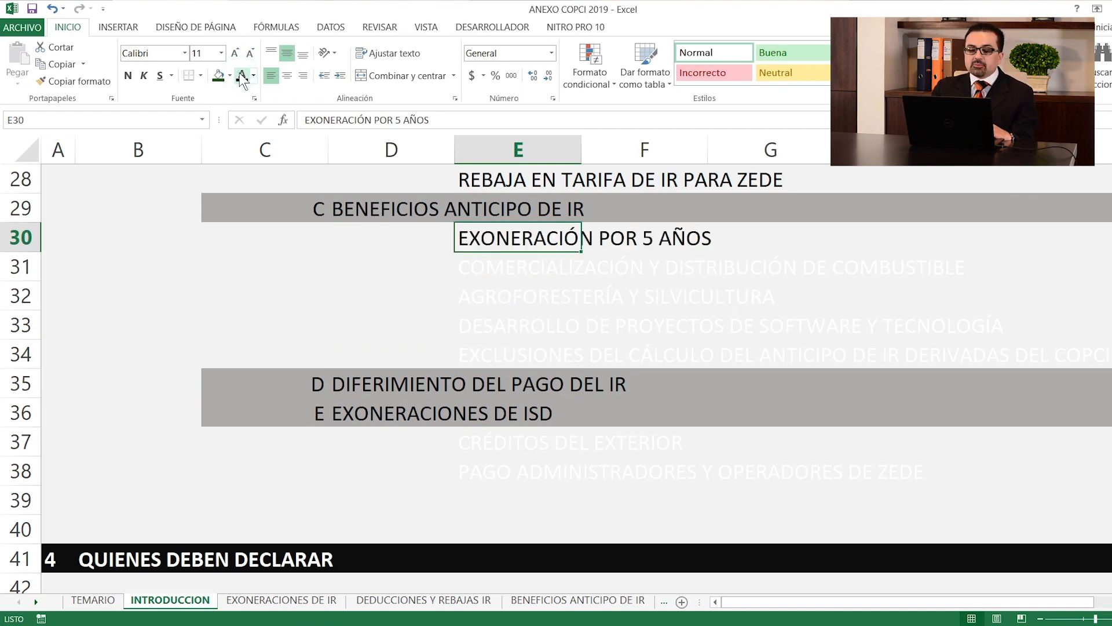
pyautogui.press('Down')
pyautogui.click(241, 77)
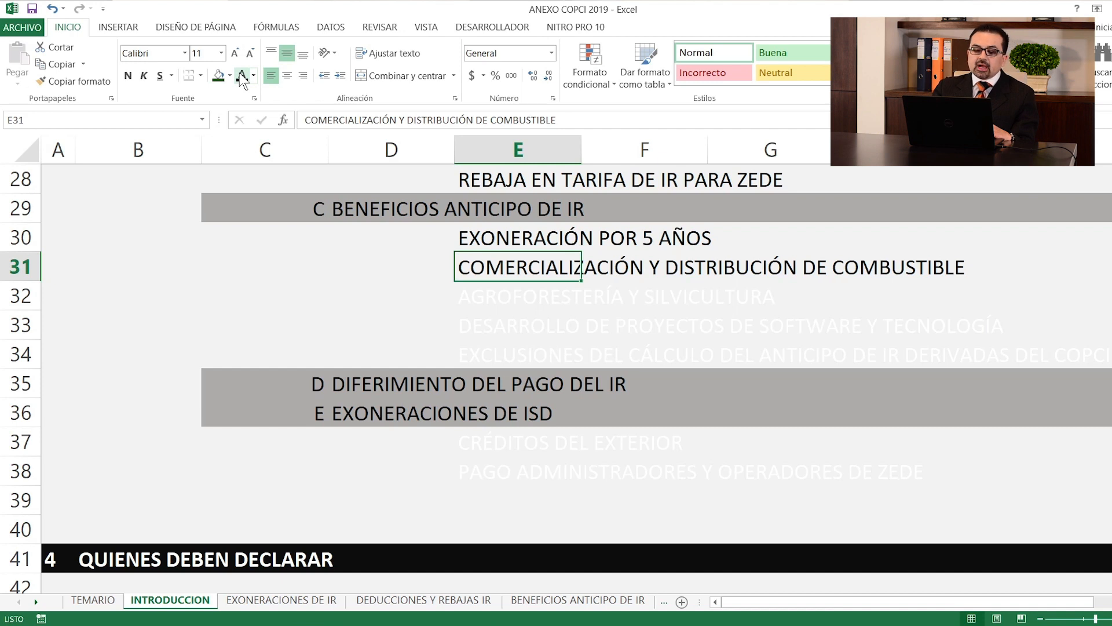
# Set the font colour of AGROFORESTERÍA Y SILVICULTURA in E32 and DESARROLLO DE PROYECTOS DE SOFTWARE Y TECNOLOGÍA in E33 to black.
pyautogui.press('Down')
pyautogui.click(241, 77)
pyautogui.press('Down')
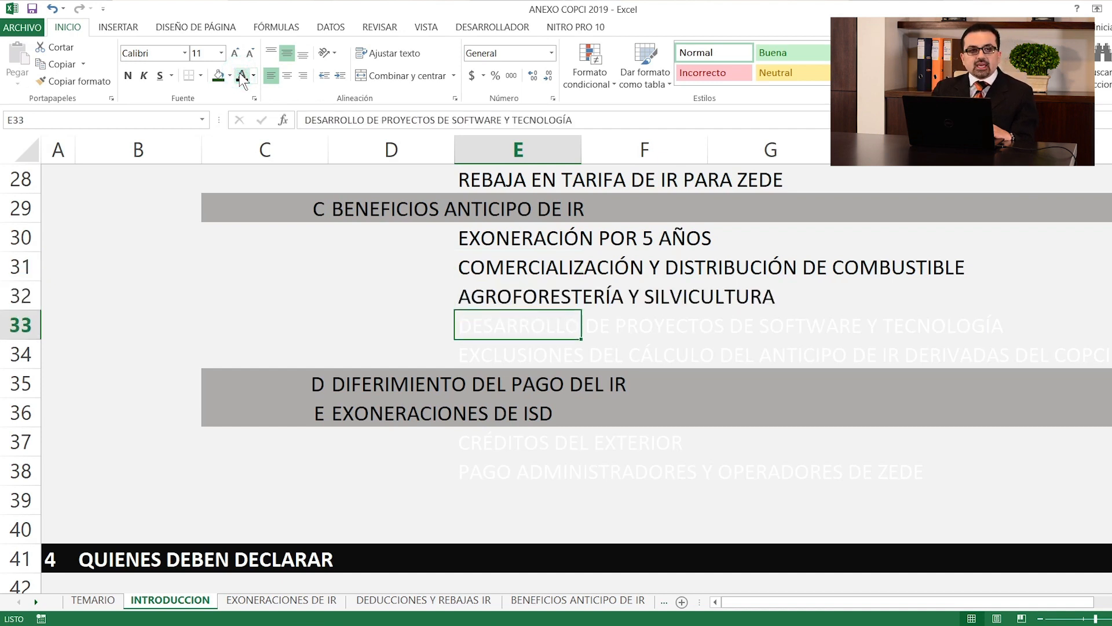
pyautogui.press('Down')
pyautogui.press('Up')
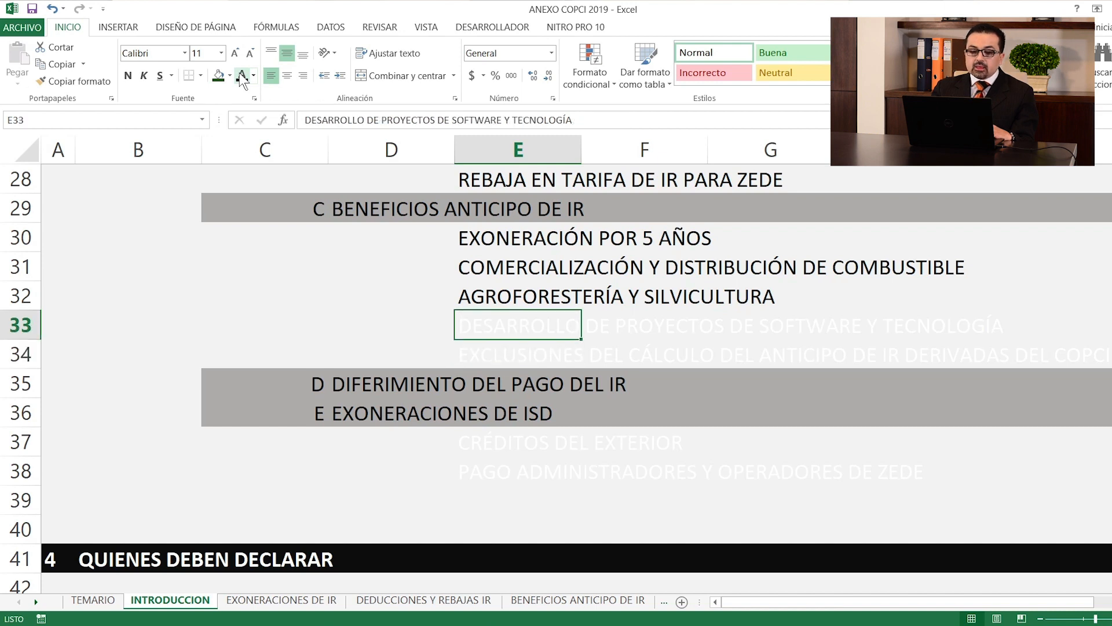
pyautogui.click(241, 77)
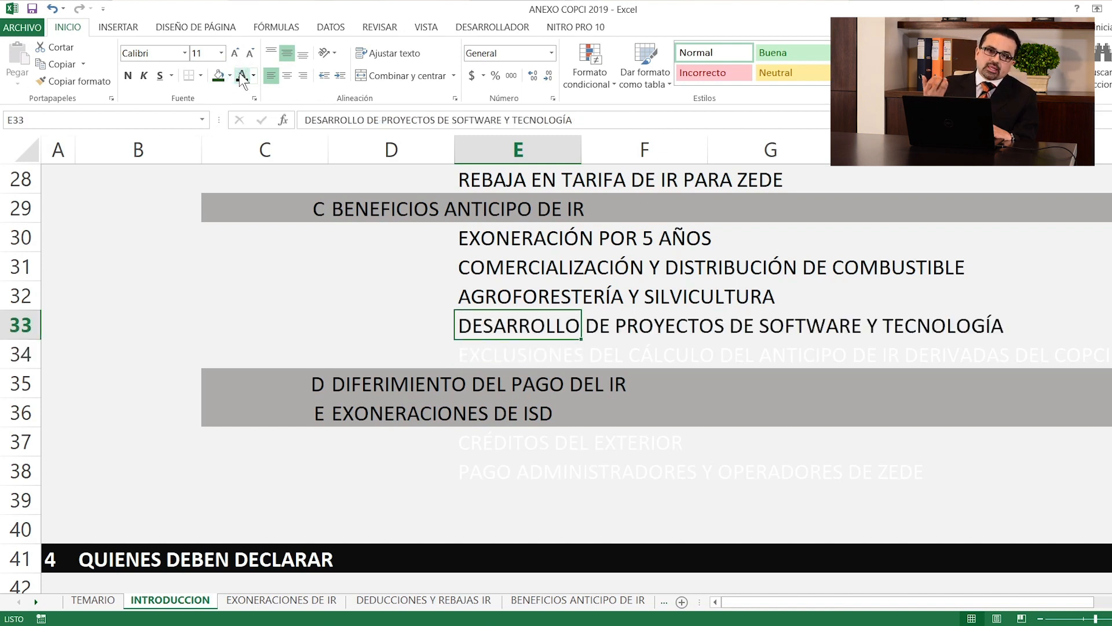
# Set the font colour of the EXCLUSIONES DEL CÁLCULO DEL ANTICIPO DE IR item in E34 to black.
pyautogui.press('Down')
pyautogui.click(241, 77)
pyautogui.press('Left')
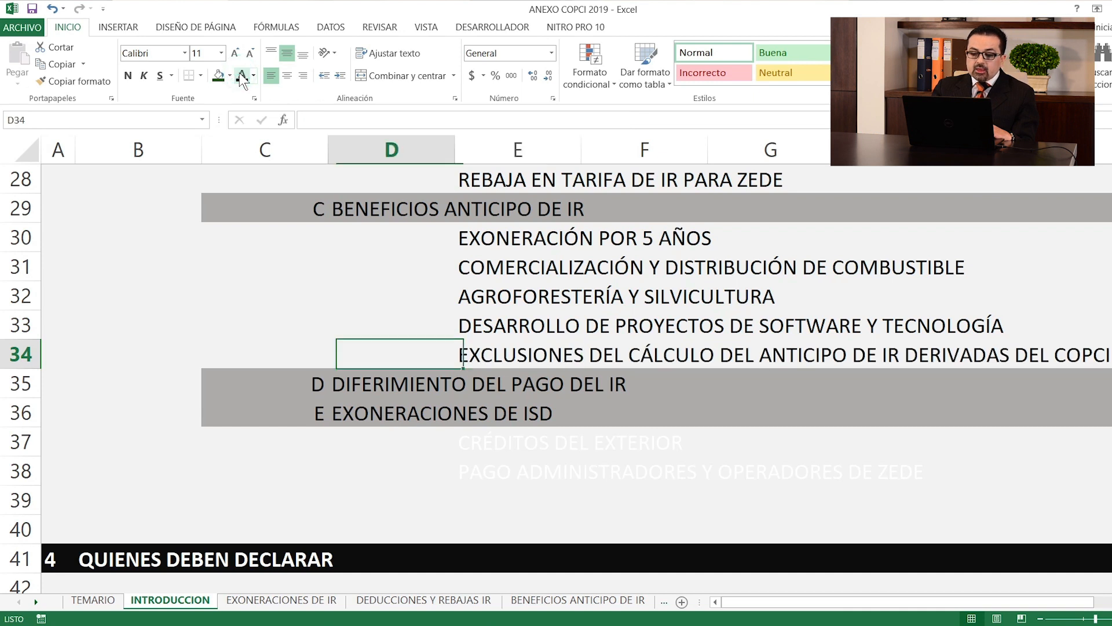
pyautogui.press('Left')
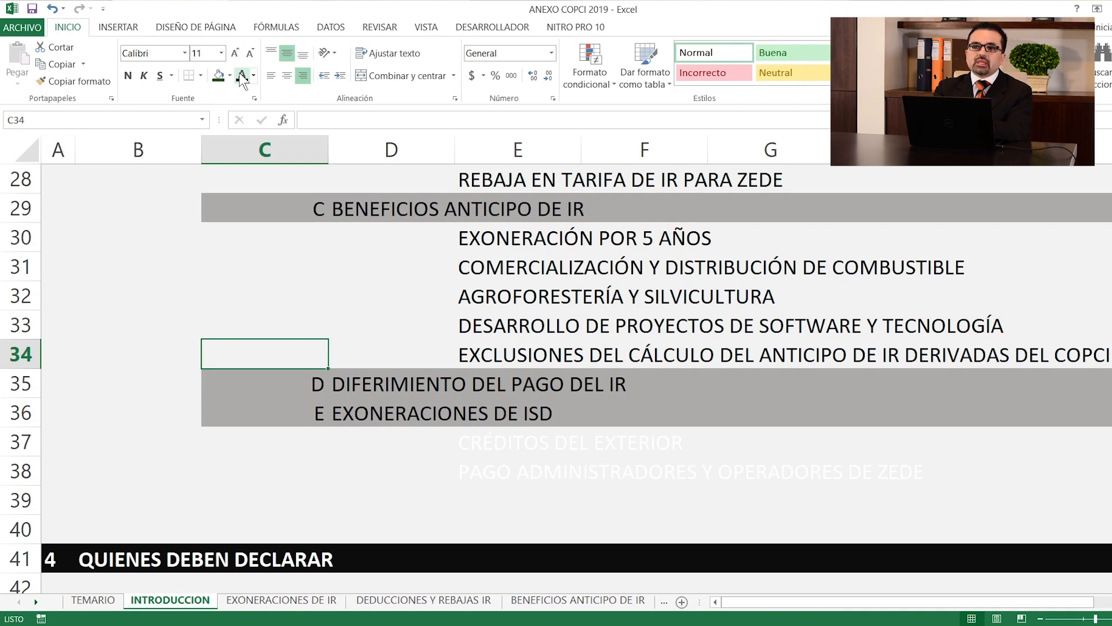
pyautogui.press('Down')
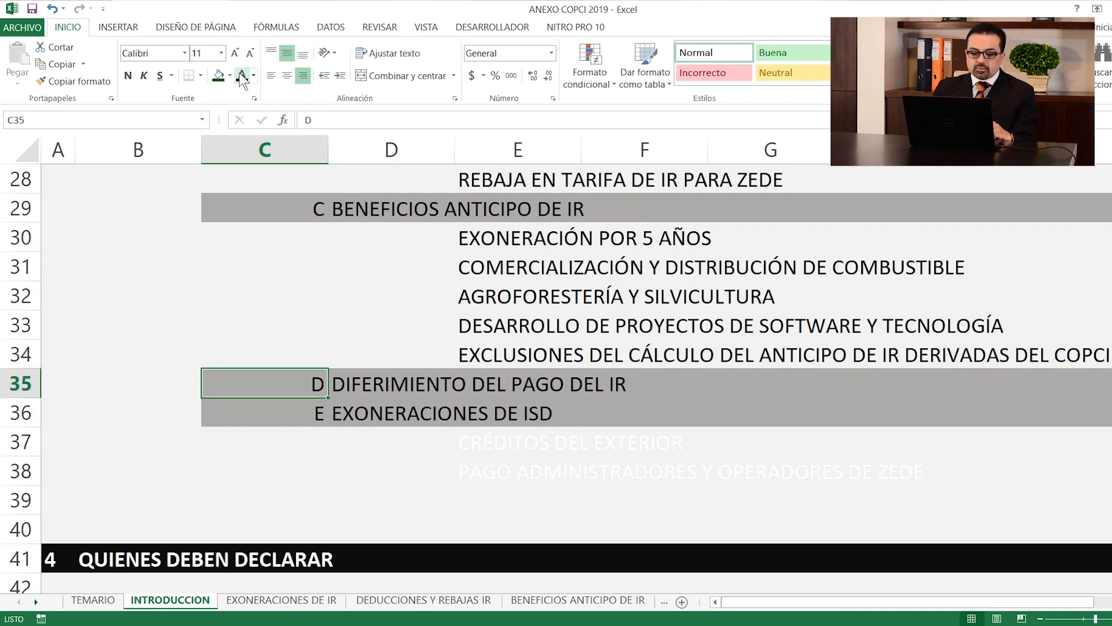